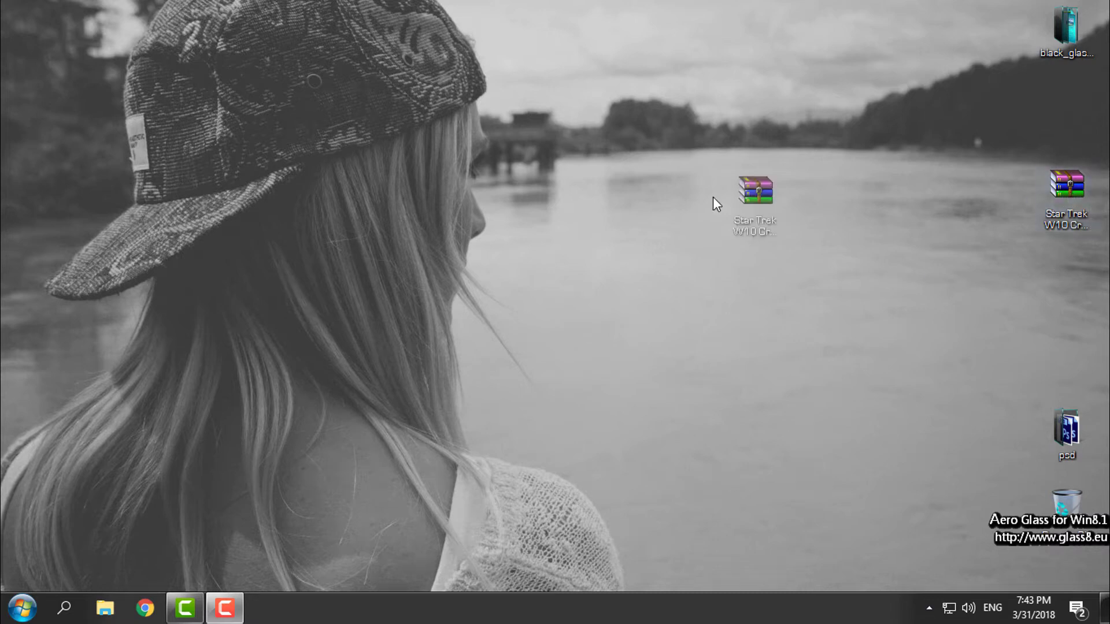
Step: Clear the desktop selection and refresh the desktop twice, briefly checking the Start menu
left_click(294, 148)
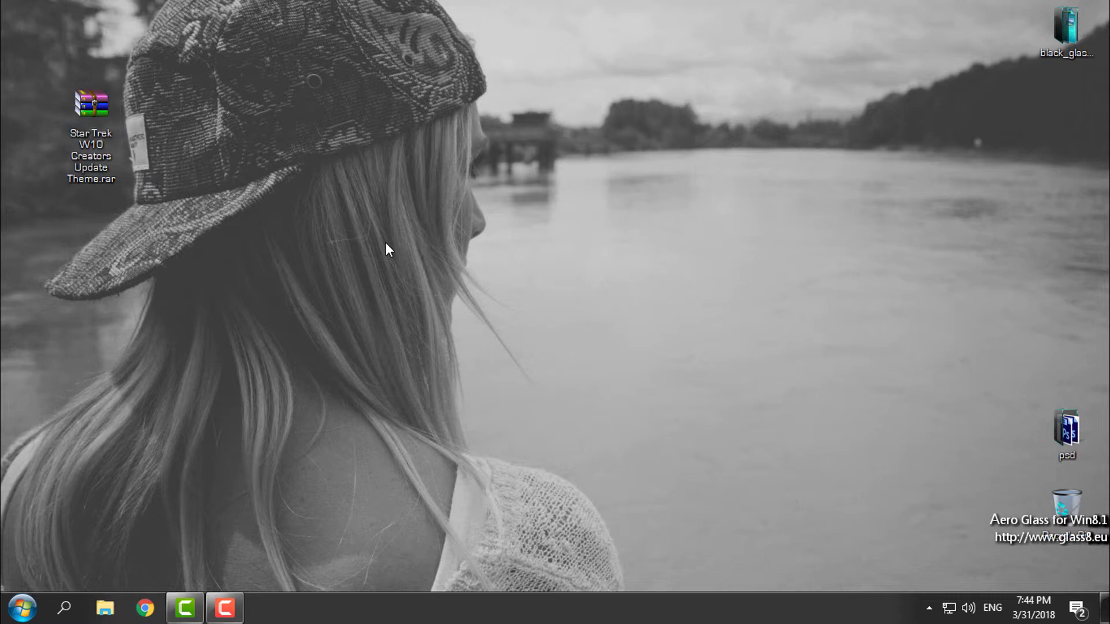
right_click(261, 191)
left_click(292, 259)
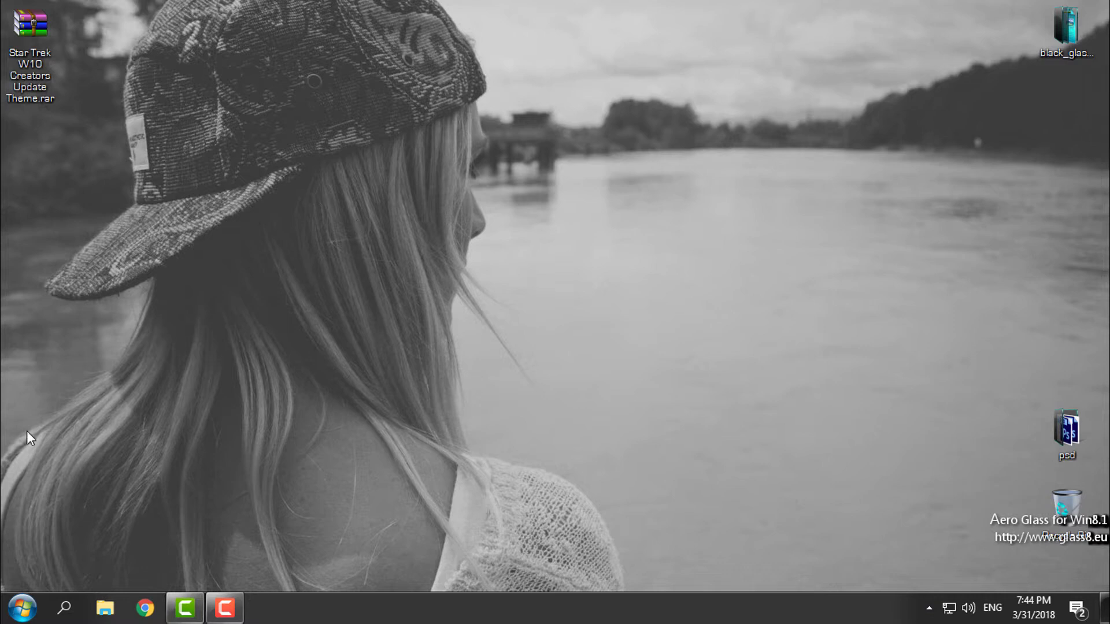
left_click(22, 608)
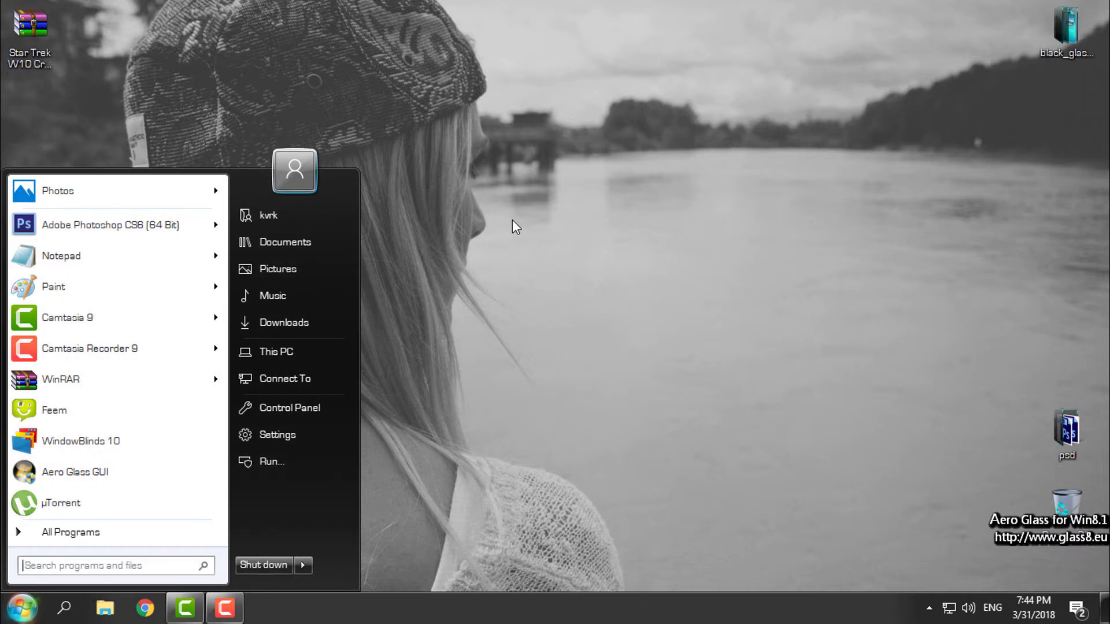
left_click(407, 167)
right_click(406, 168)
left_click(441, 236)
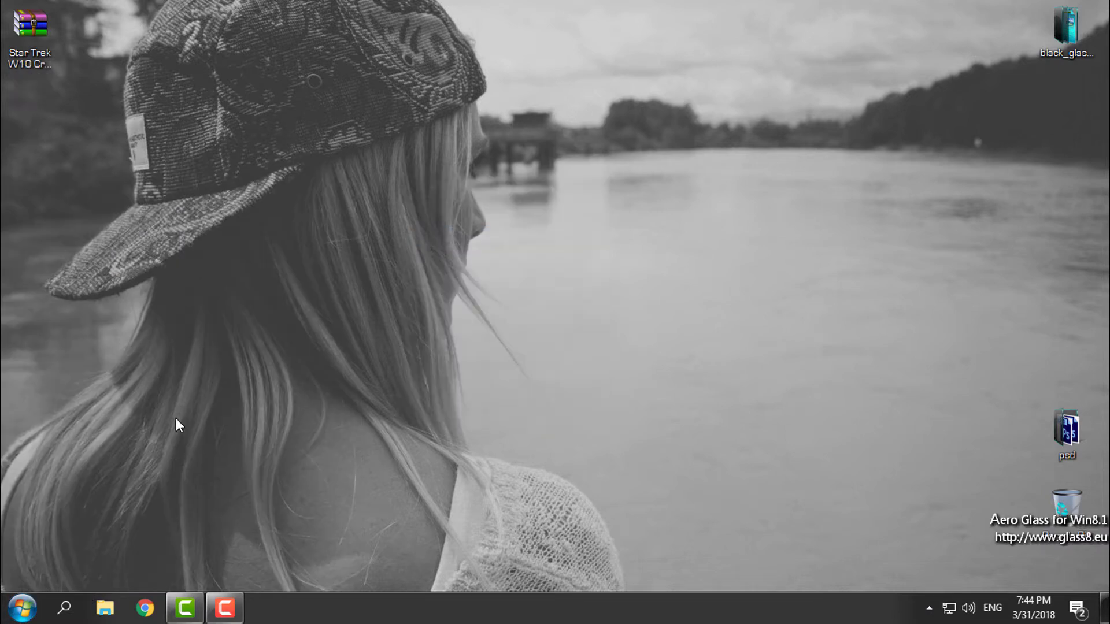
Step: Dismiss the reopened Start menu and refresh the desktop two more times
left_click(14, 619)
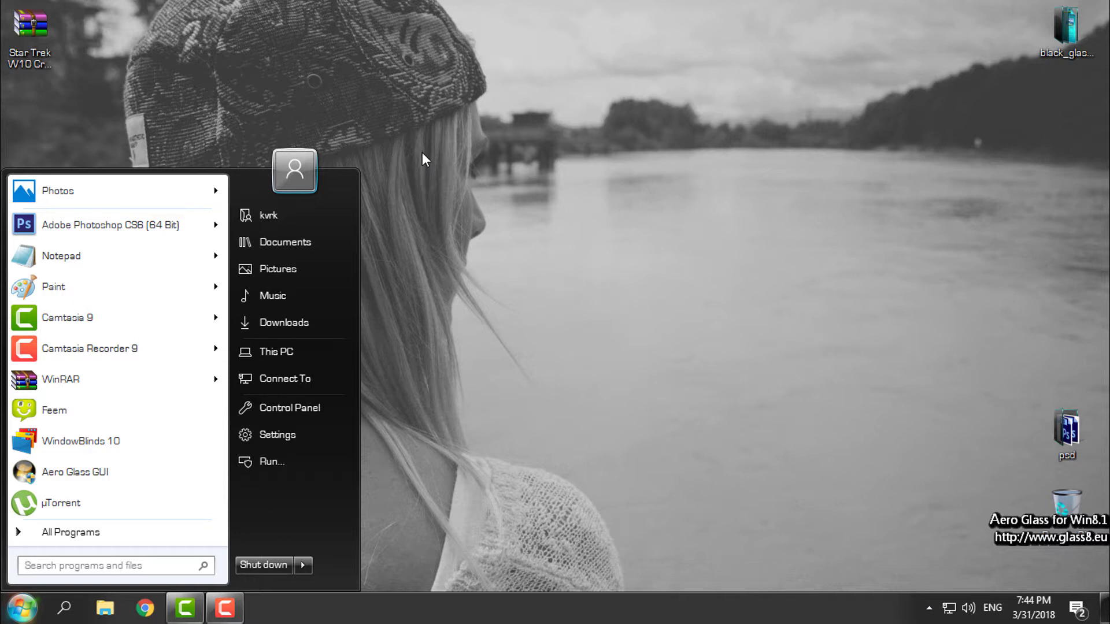
right_click(131, 82)
left_click(175, 149)
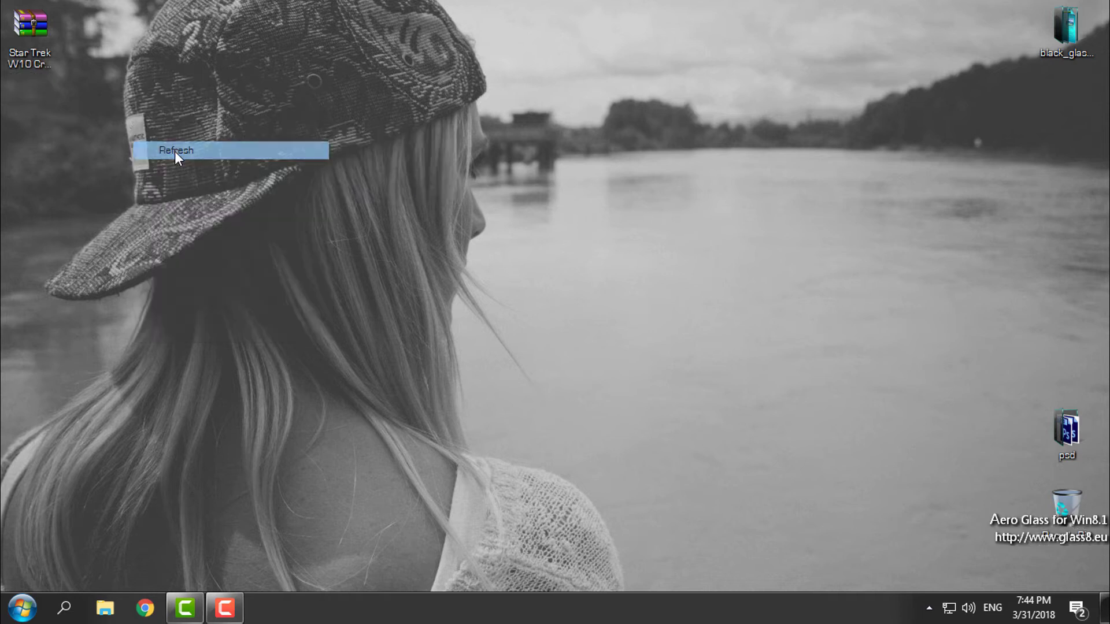
right_click(168, 87)
left_click(193, 149)
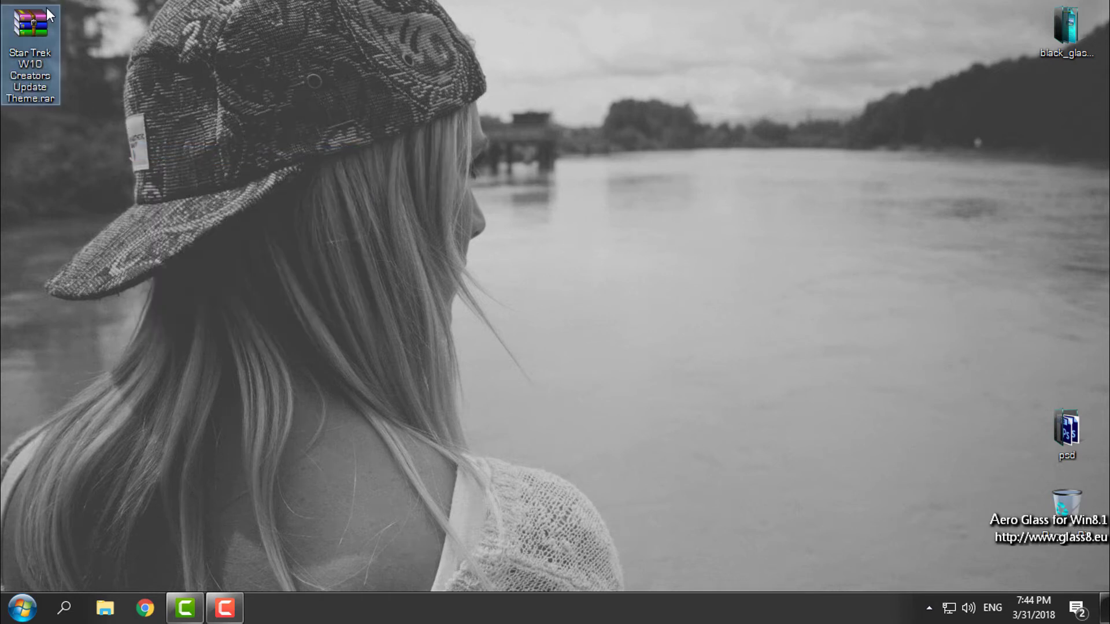
Step: Dismiss the archive's context menu and refresh the desktop twice
right_click(18, 78)
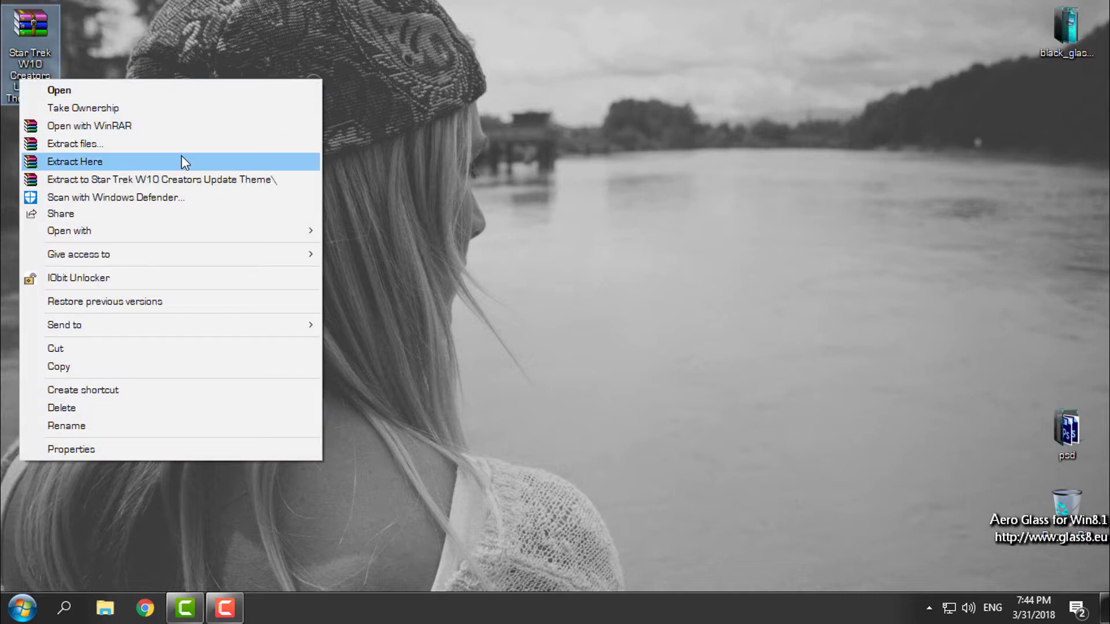
left_click(126, 49)
right_click(126, 50)
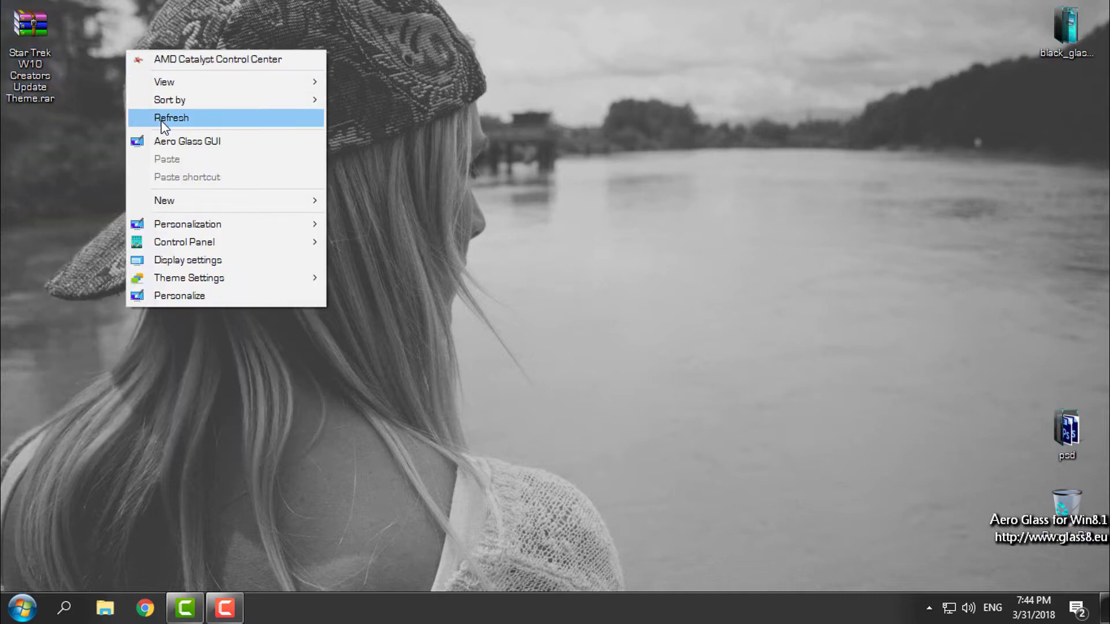
left_click(162, 123)
right_click(79, 83)
left_click(112, 150)
Step: Extract the archive with WinRAR to 'Star Trek W10 Creators Update Theme\'
right_click(50, 38)
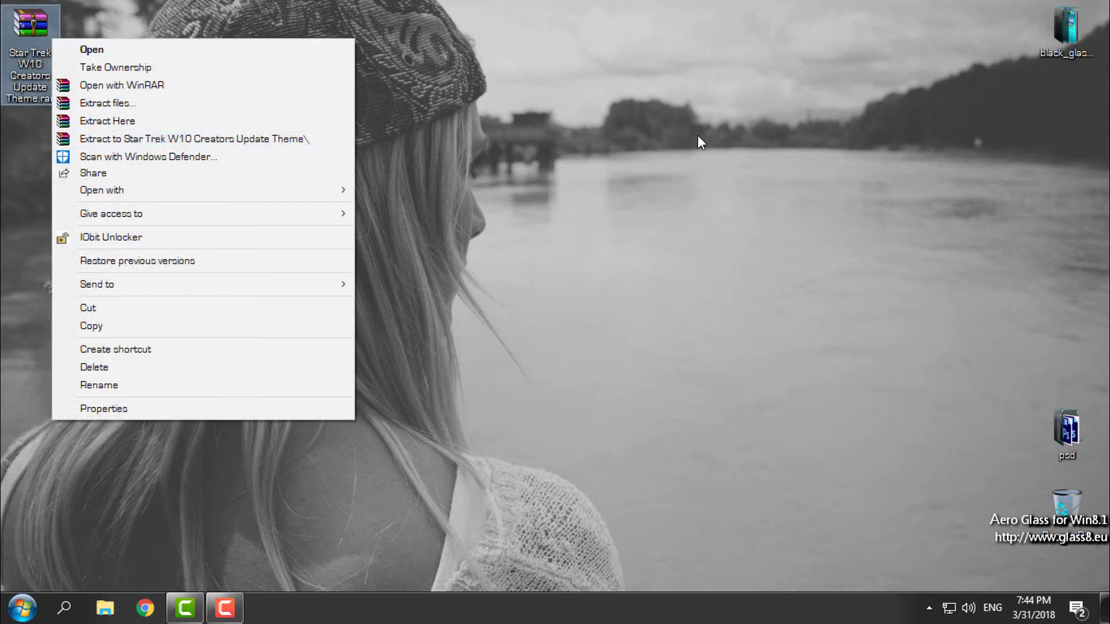
left_click(369, 138)
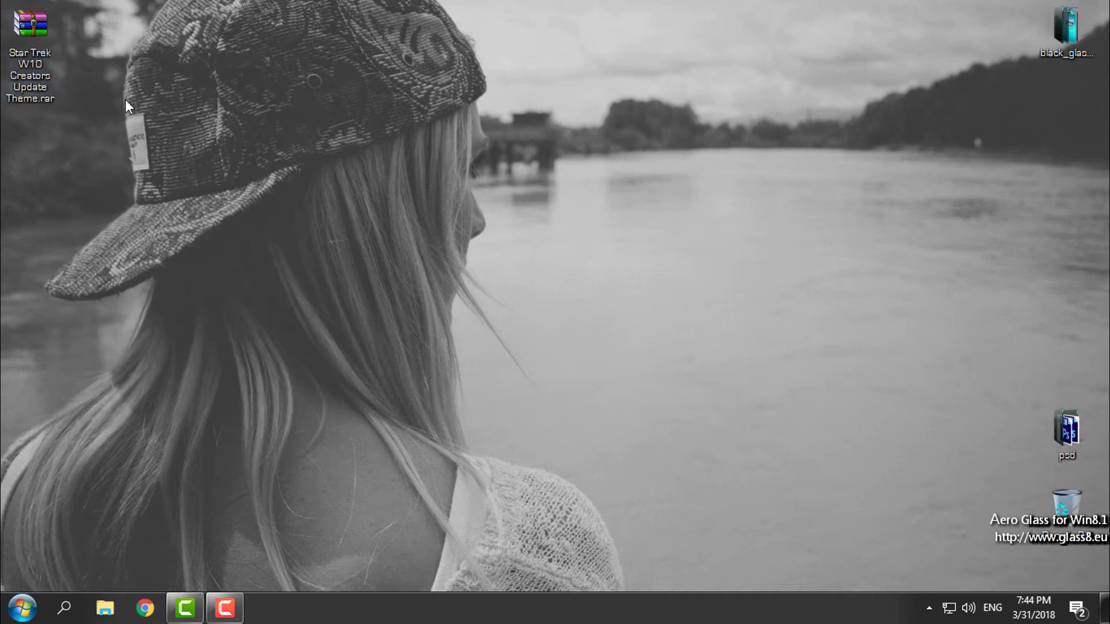
right_click(25, 33)
left_click(150, 135)
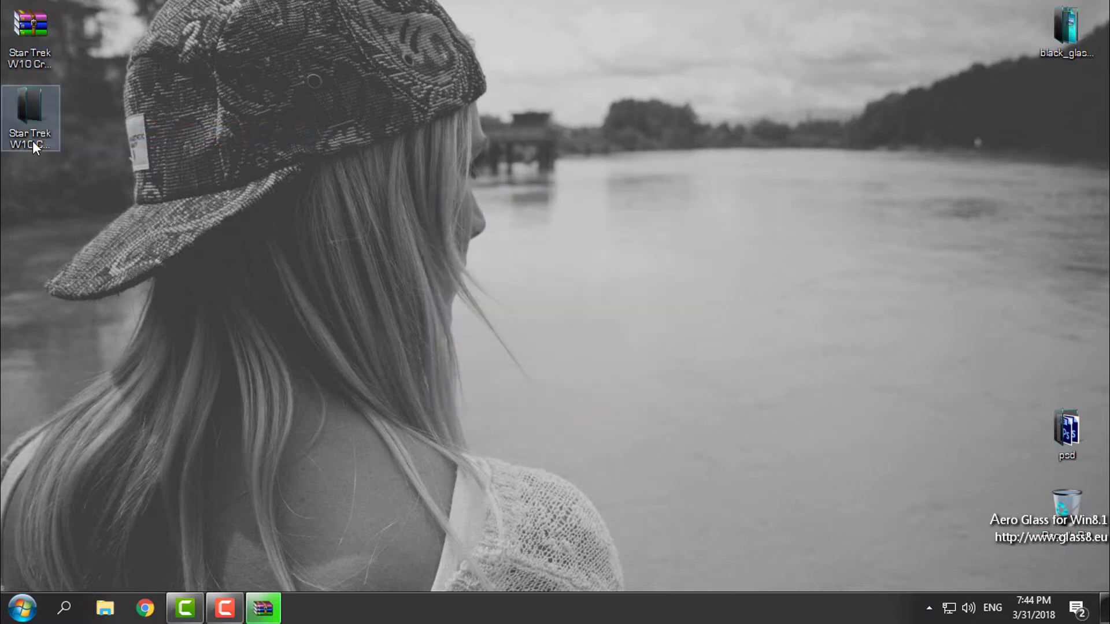
Step: Browse into Extras > Dock > Star Trek dock folder, view Back.png, then return to the top folder
double_click(32, 134)
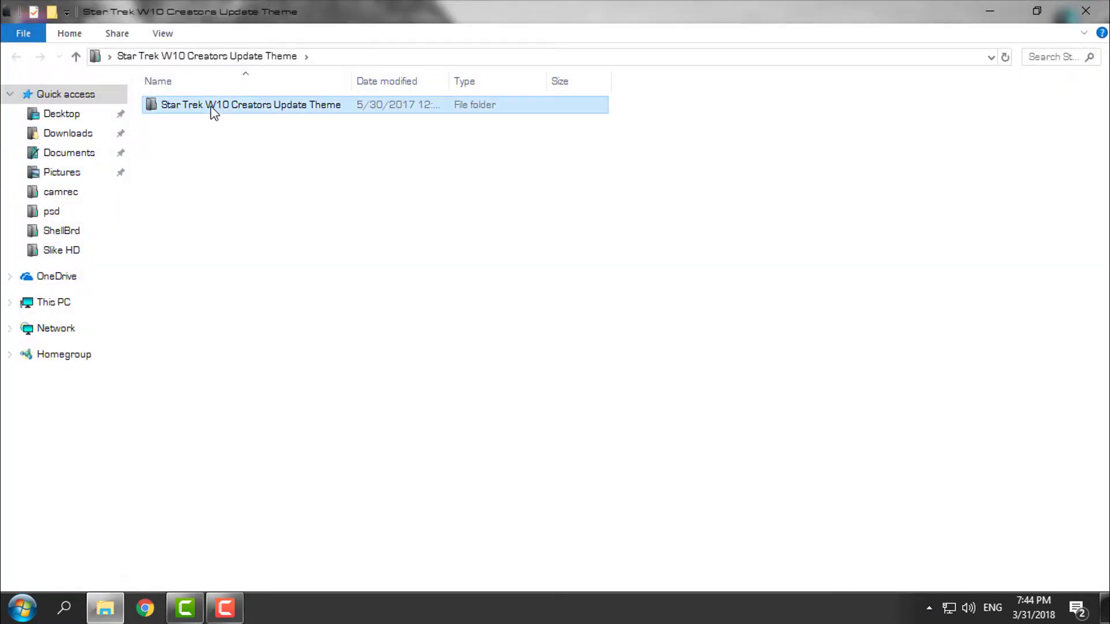
double_click(210, 111)
double_click(164, 104)
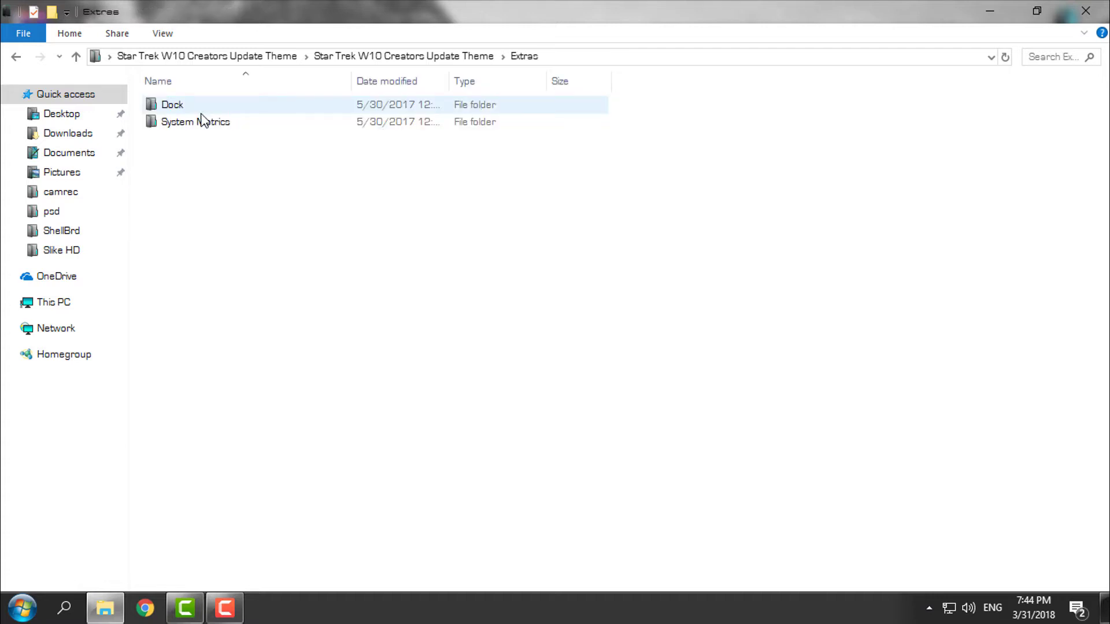
double_click(172, 106)
double_click(178, 110)
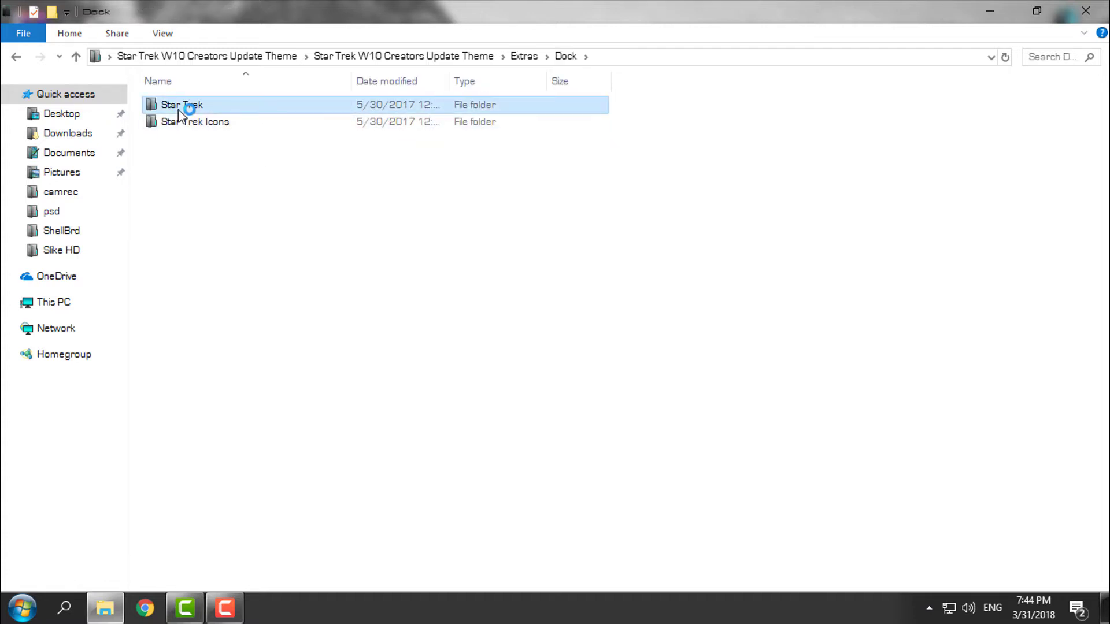
left_click(189, 132)
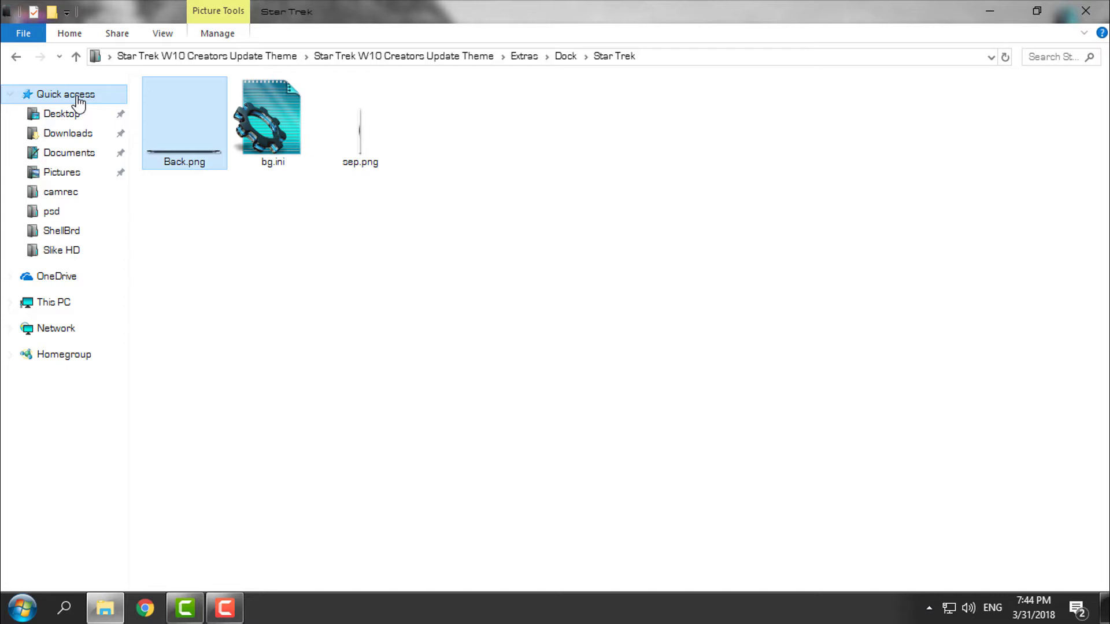
left_click(15, 56)
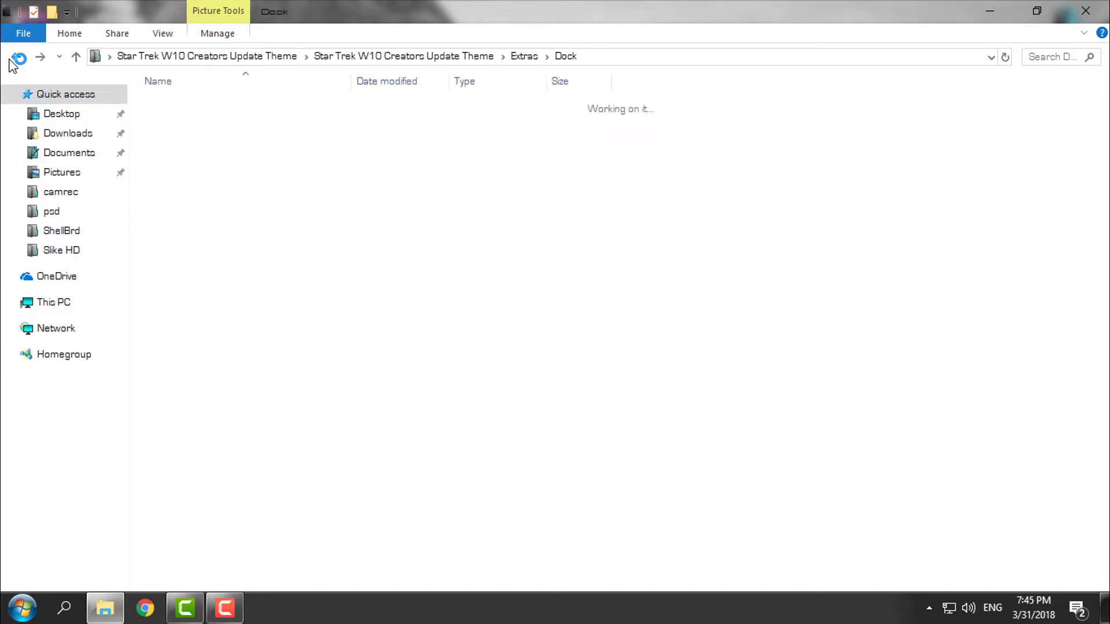
left_click(15, 58)
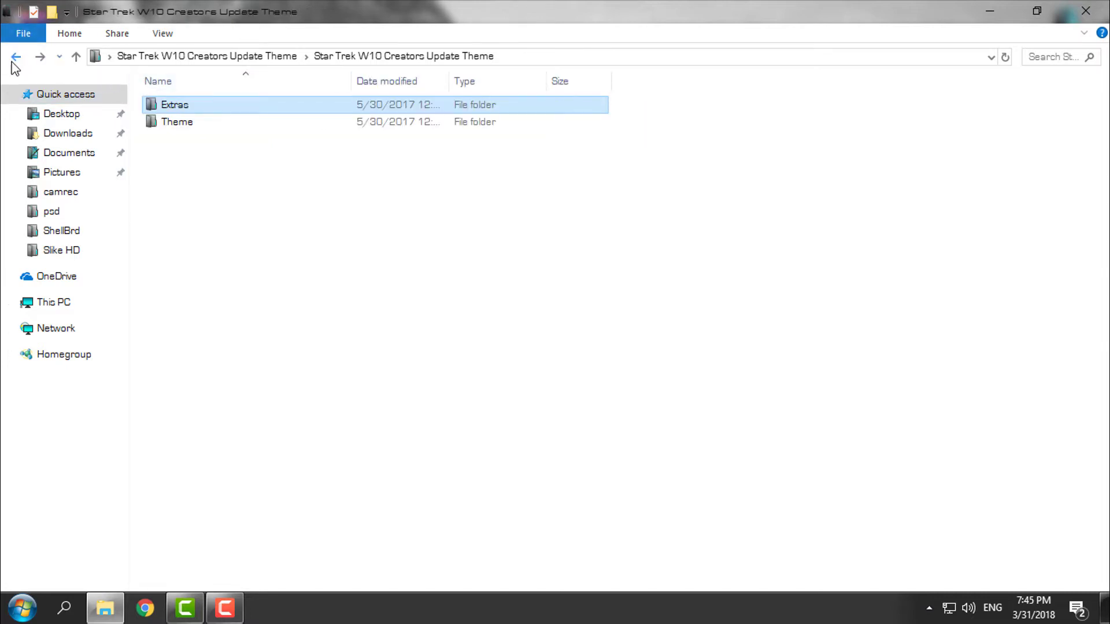
Step: Merge Star Trek System Metrics.reg from Extras > System Metrics, confirm it, and return to Extras
double_click(185, 107)
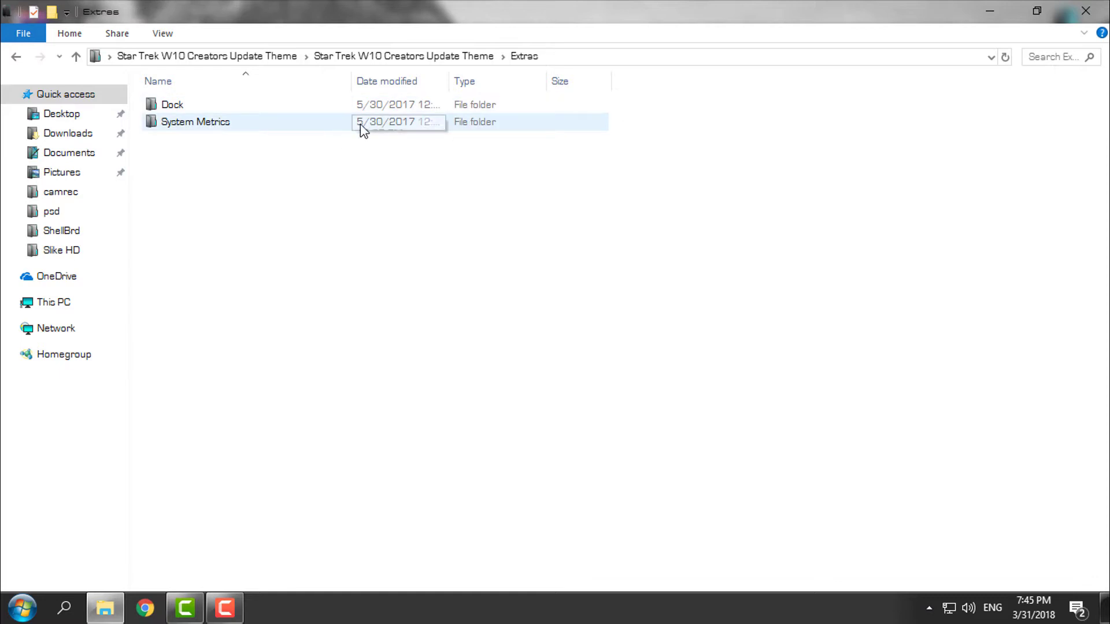
double_click(211, 123)
left_click(214, 107)
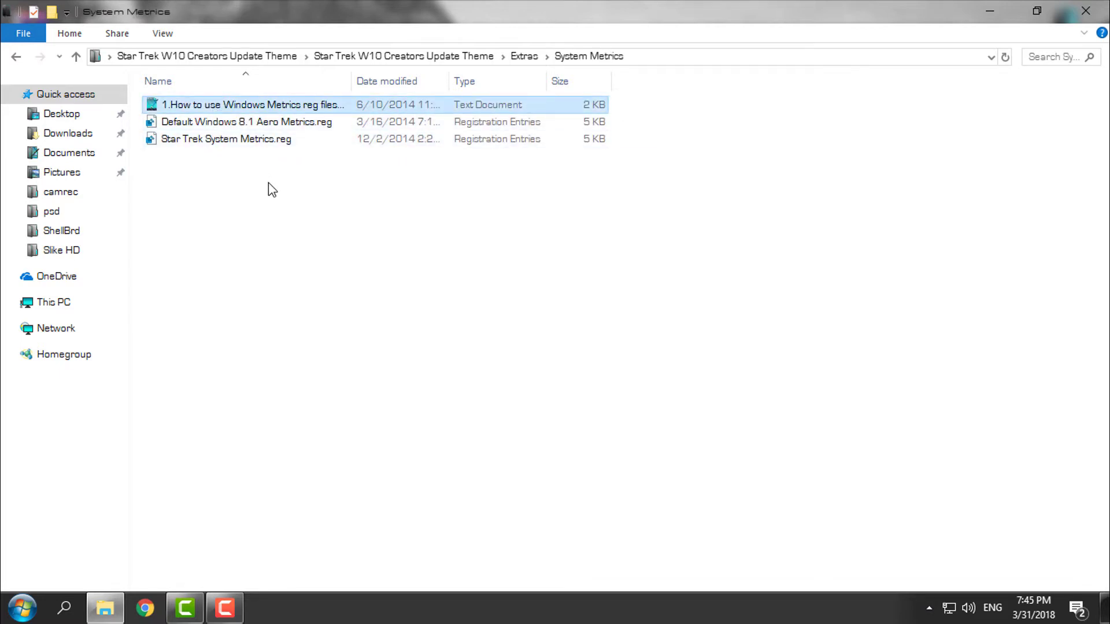
left_click(218, 143)
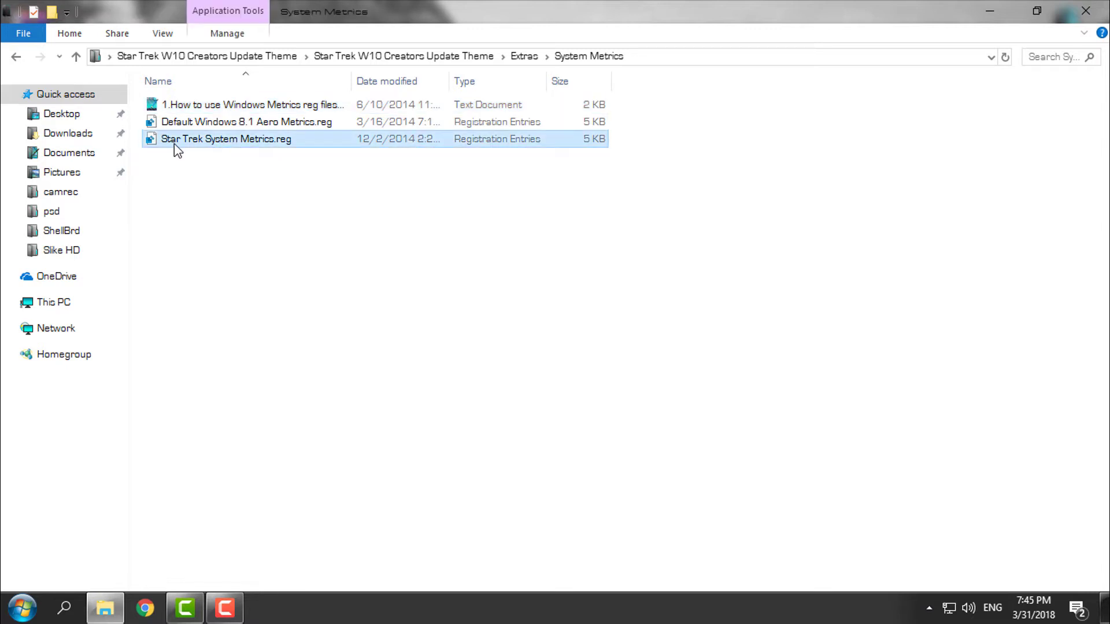
right_click(244, 144)
left_click(279, 155)
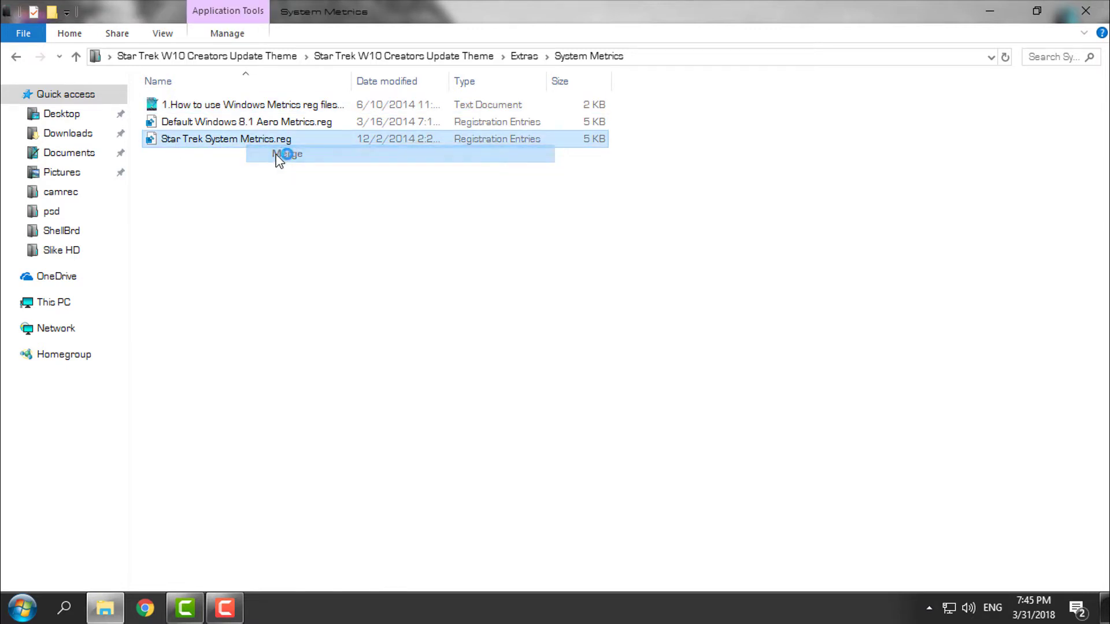
left_click(680, 327)
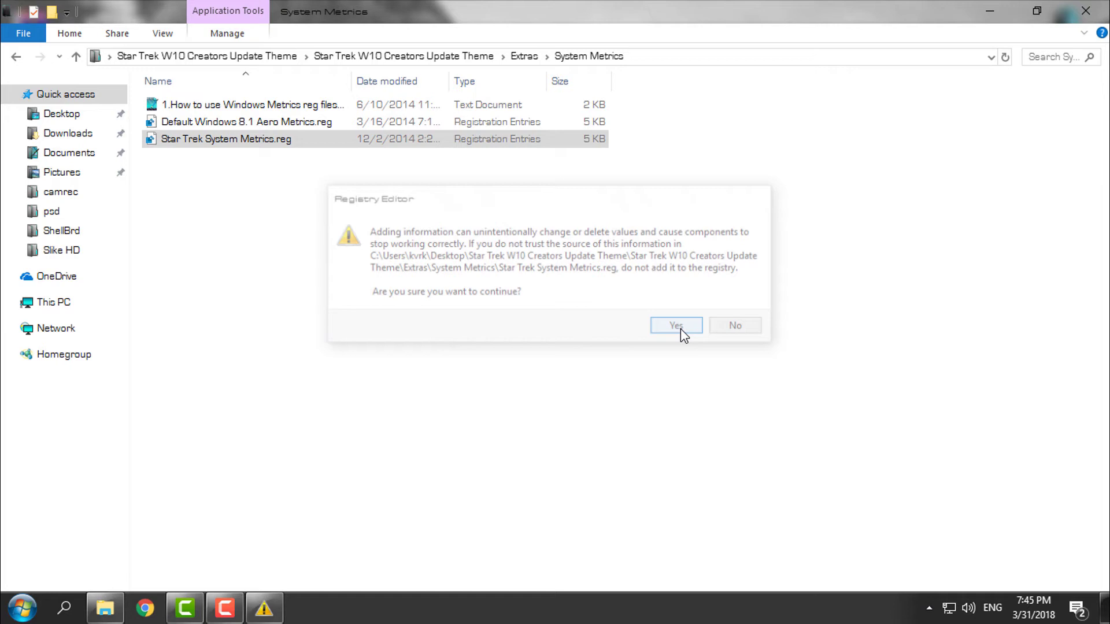
left_click(737, 307)
left_click(13, 60)
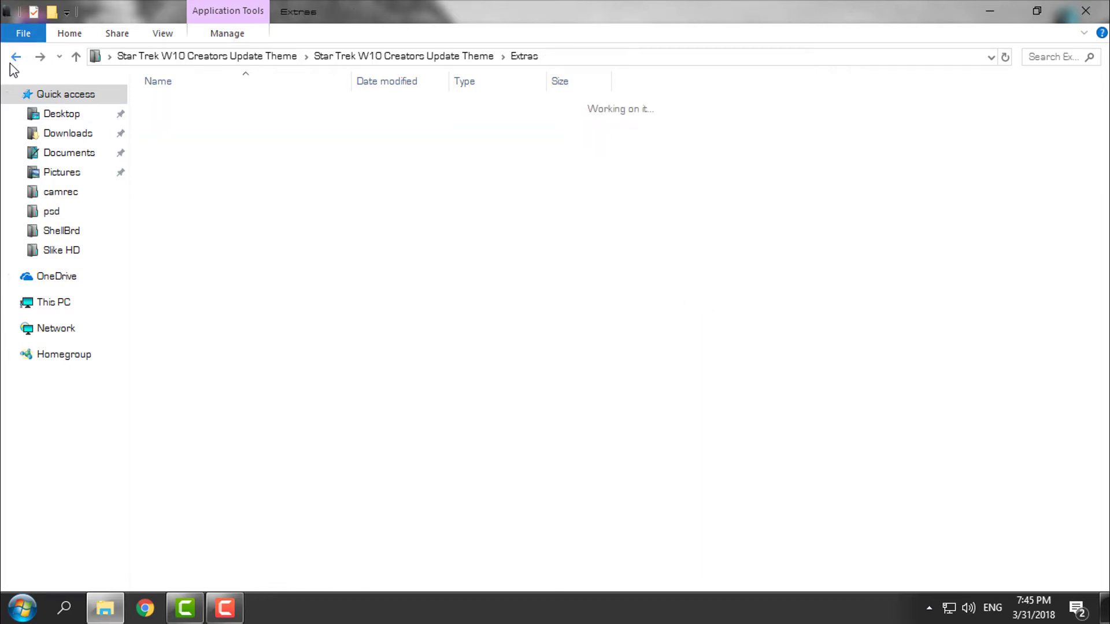
Step: Copy both Star Trek theme items from the extracted Theme folder
left_click(13, 60)
double_click(211, 122)
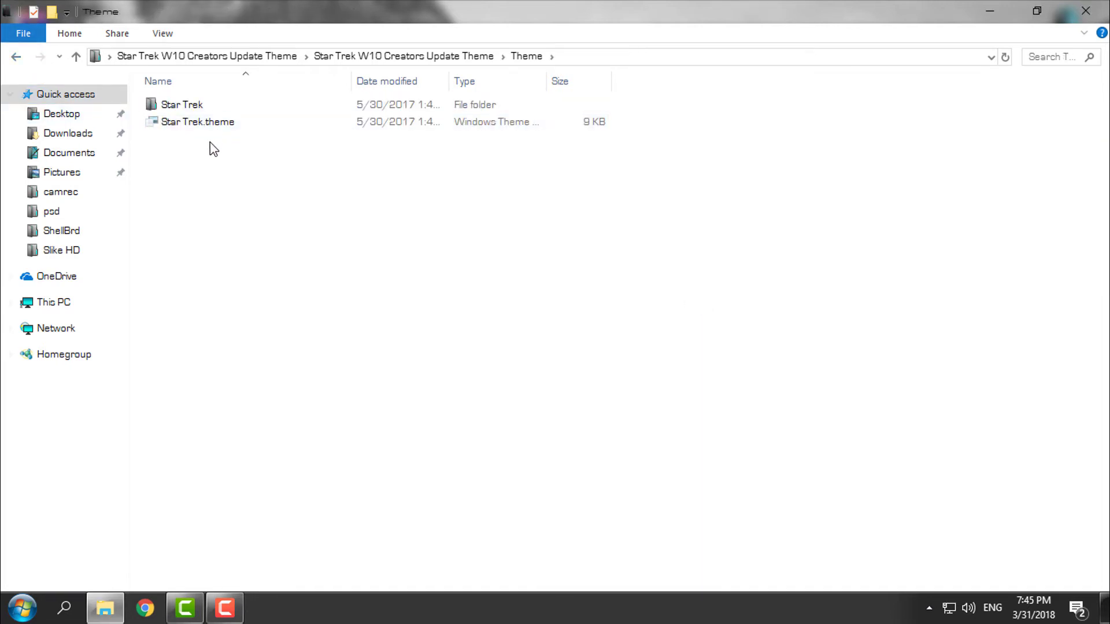
left_click_drag(208, 145, 268, 96)
right_click(268, 96)
left_click(363, 387)
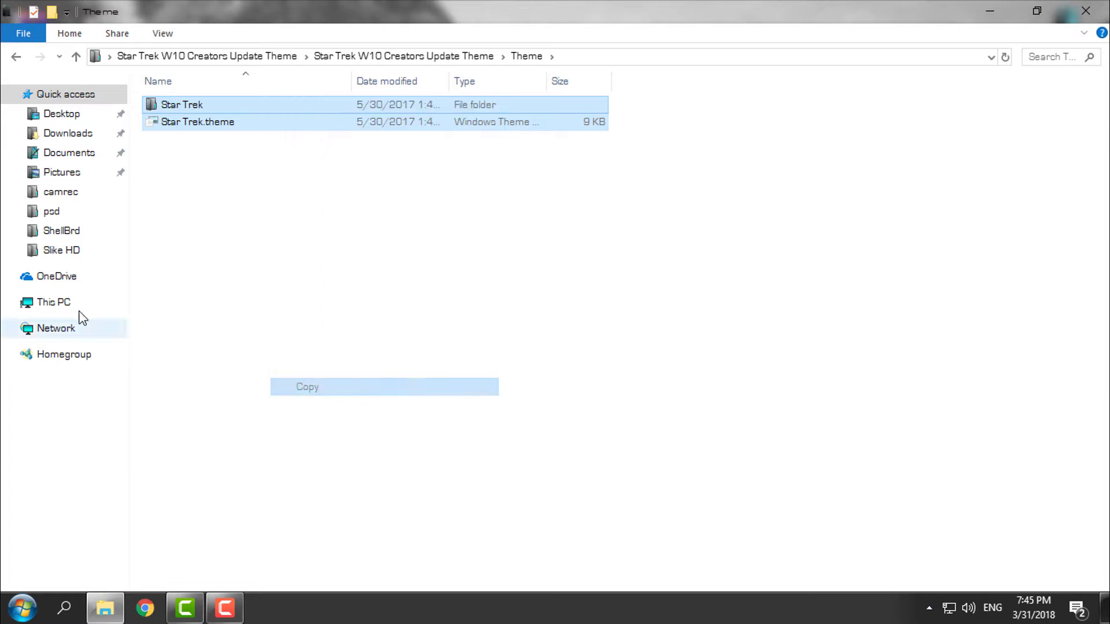
Step: Paste the theme items into C:\Windows\Resources\Themes, granting administrator permission
left_click(59, 301)
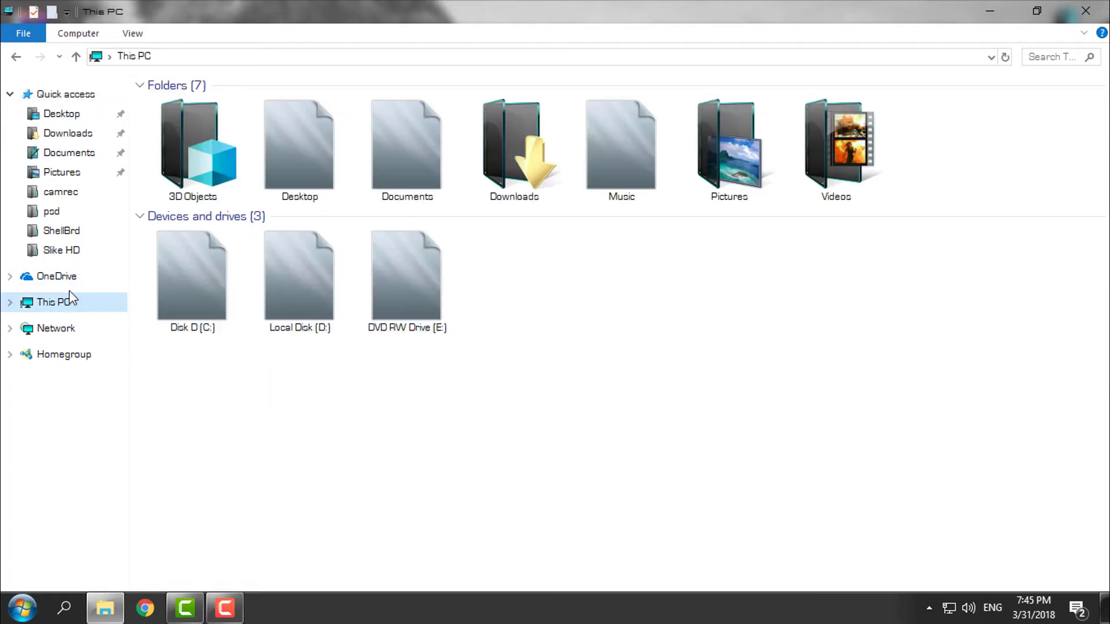
double_click(211, 300)
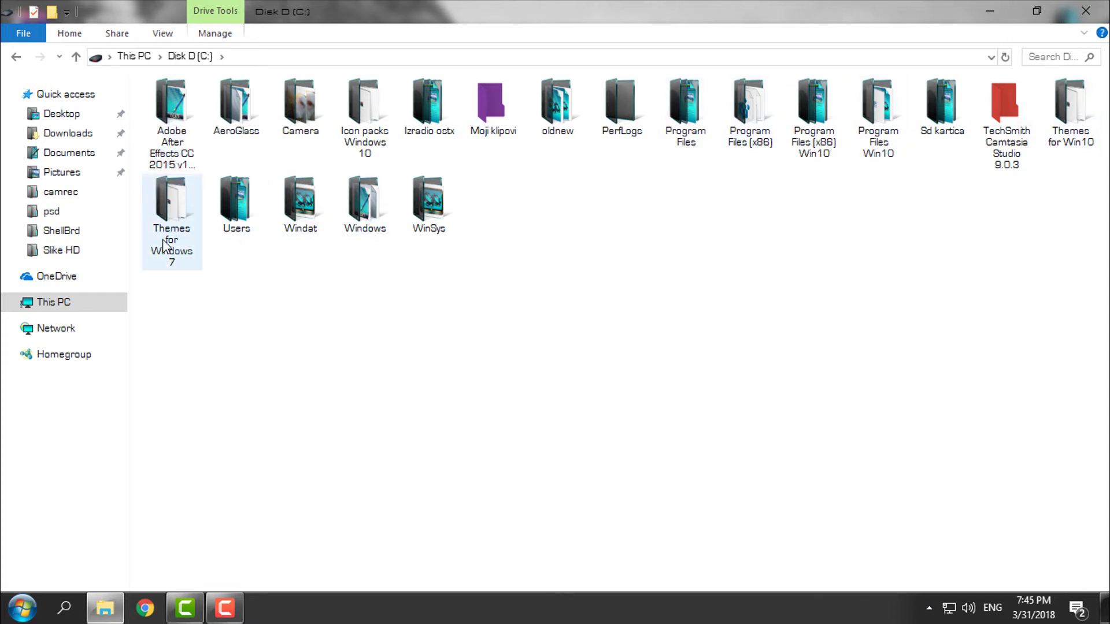
double_click(364, 225)
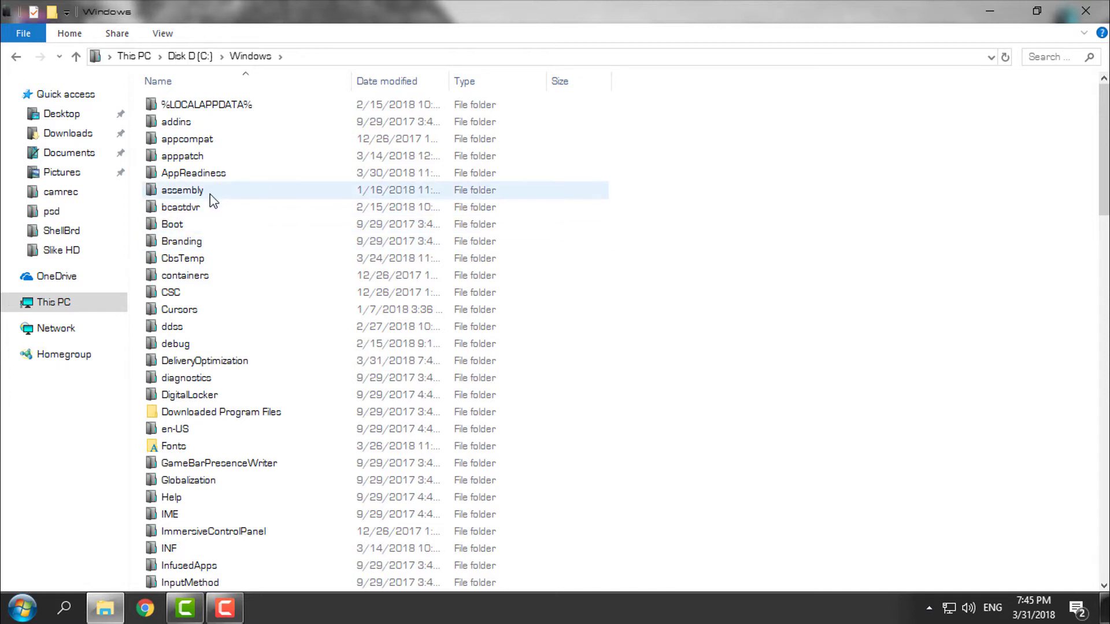
scroll(214, 198, "down", 15)
left_click(199, 150)
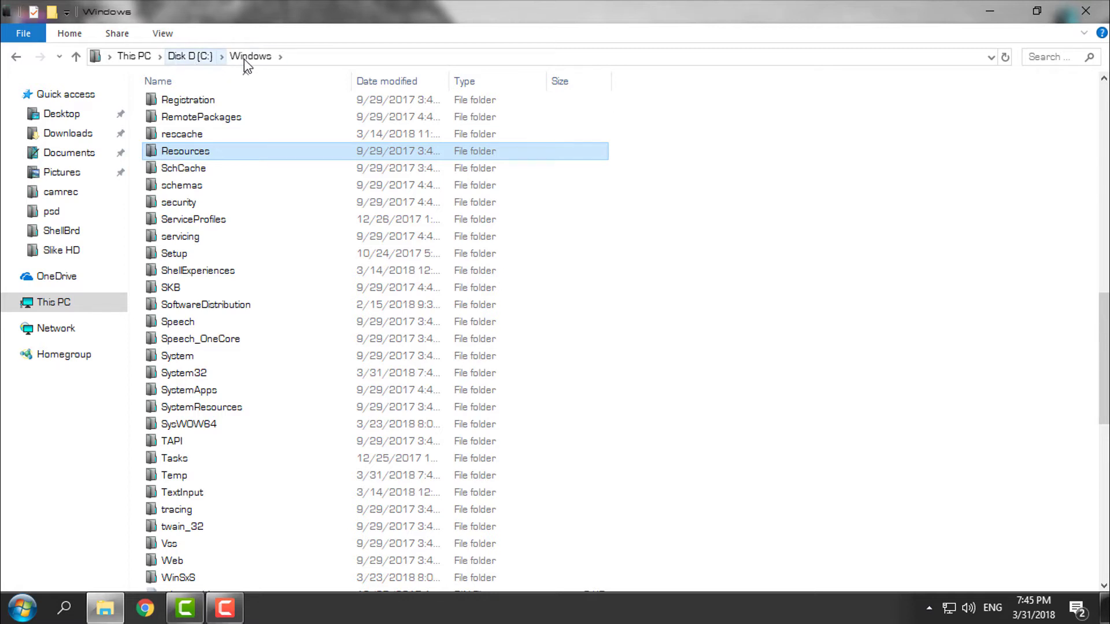
double_click(185, 151)
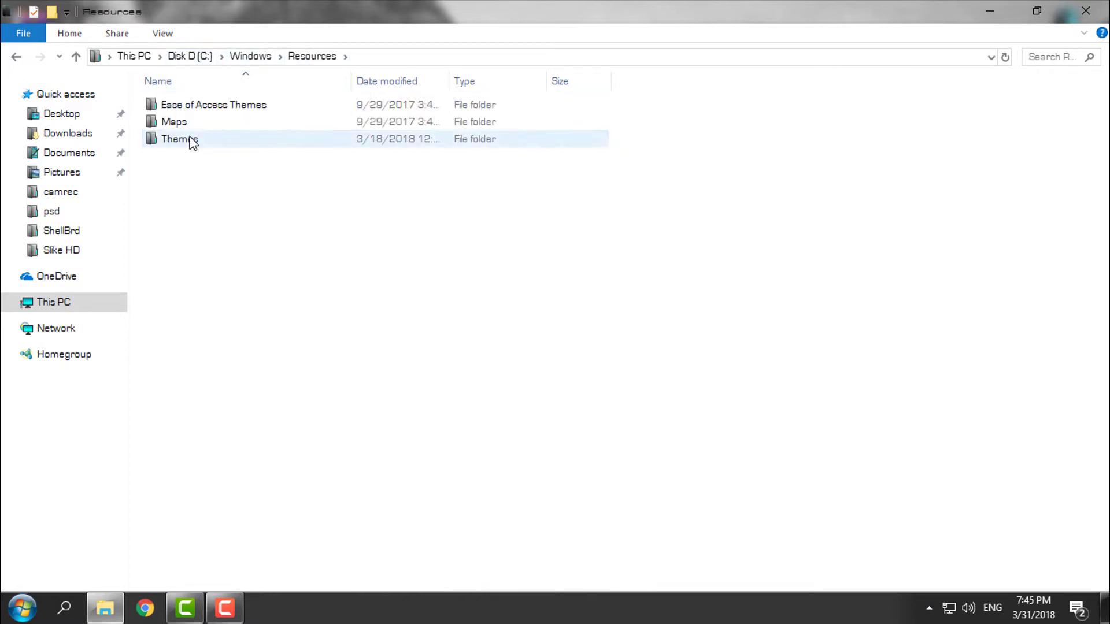
right_click(812, 187)
left_click(875, 318)
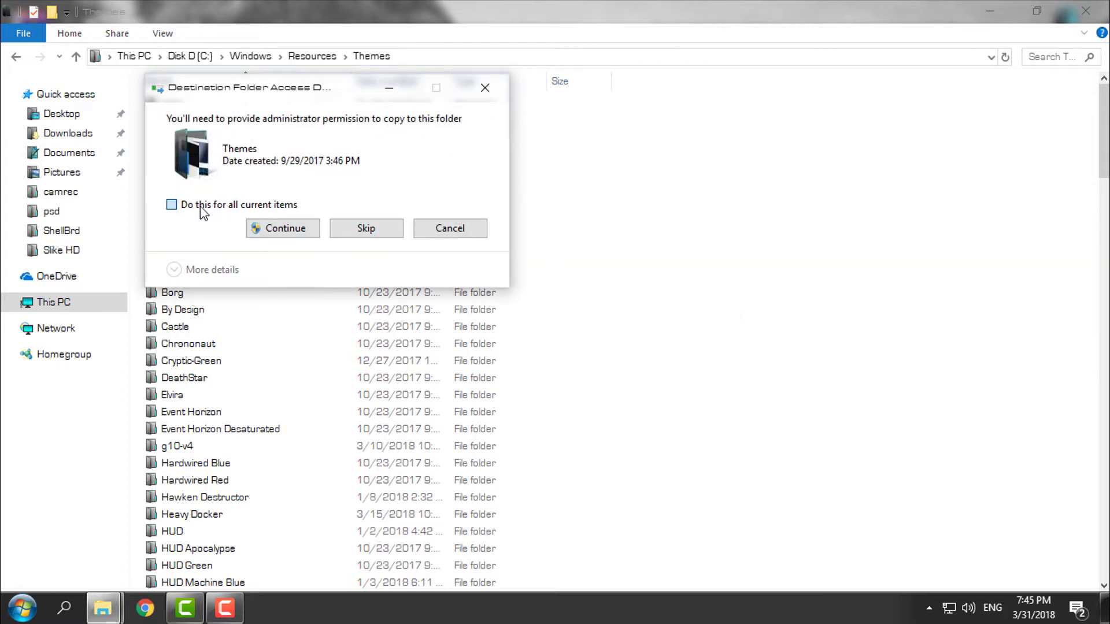
left_click(288, 229)
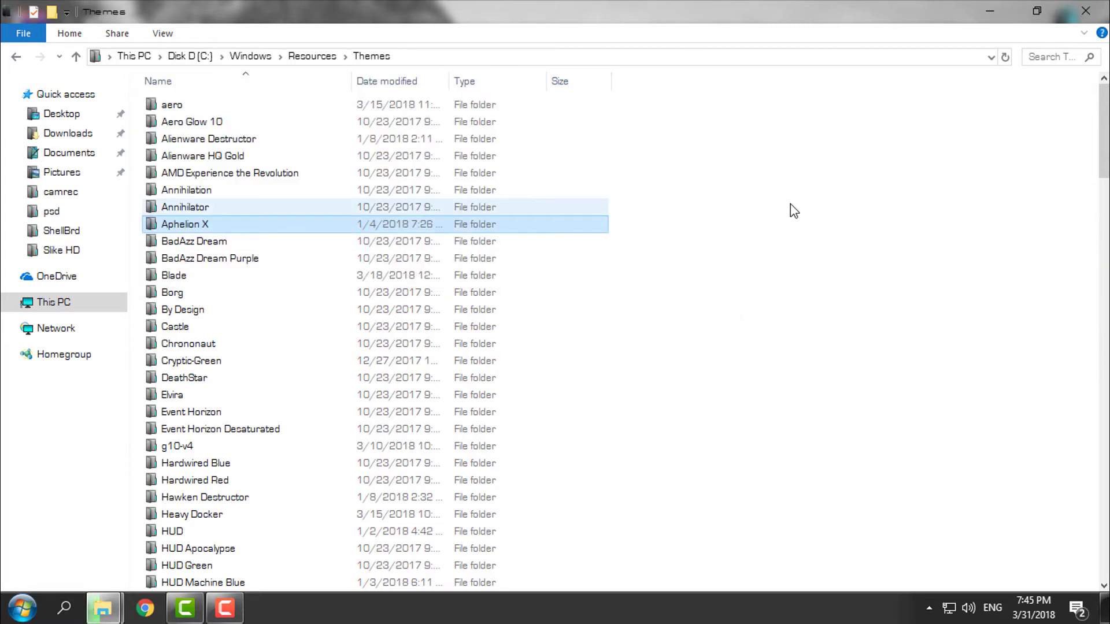
Step: Close Explorer and open Personalize from the desktop context menu
scroll(864, 214, "down", 7)
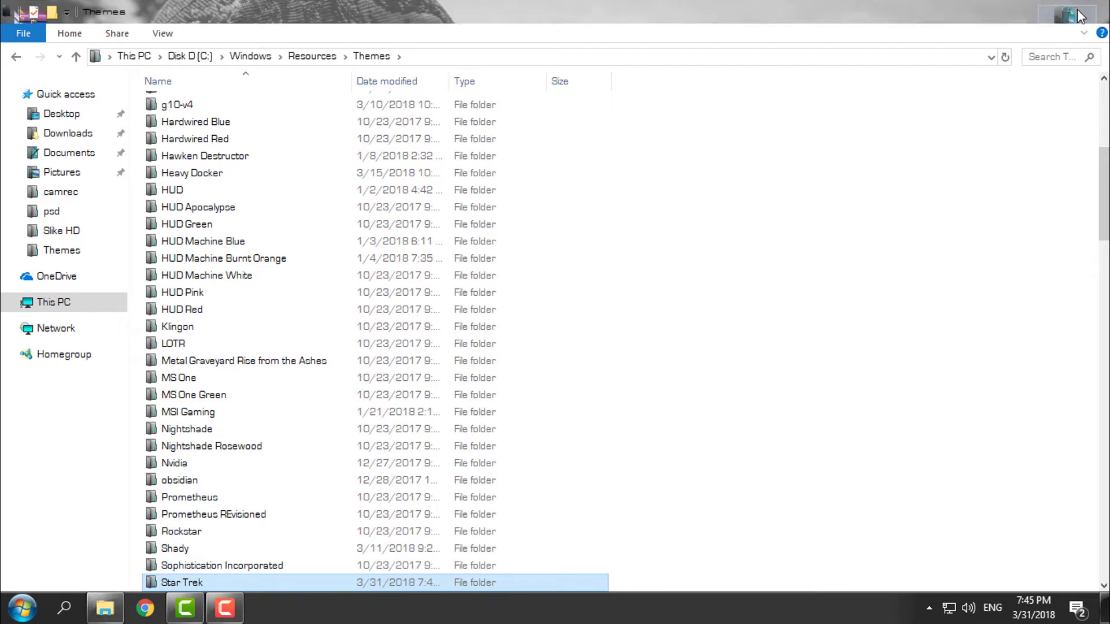
left_click(1084, 13)
right_click(438, 191)
left_click(498, 434)
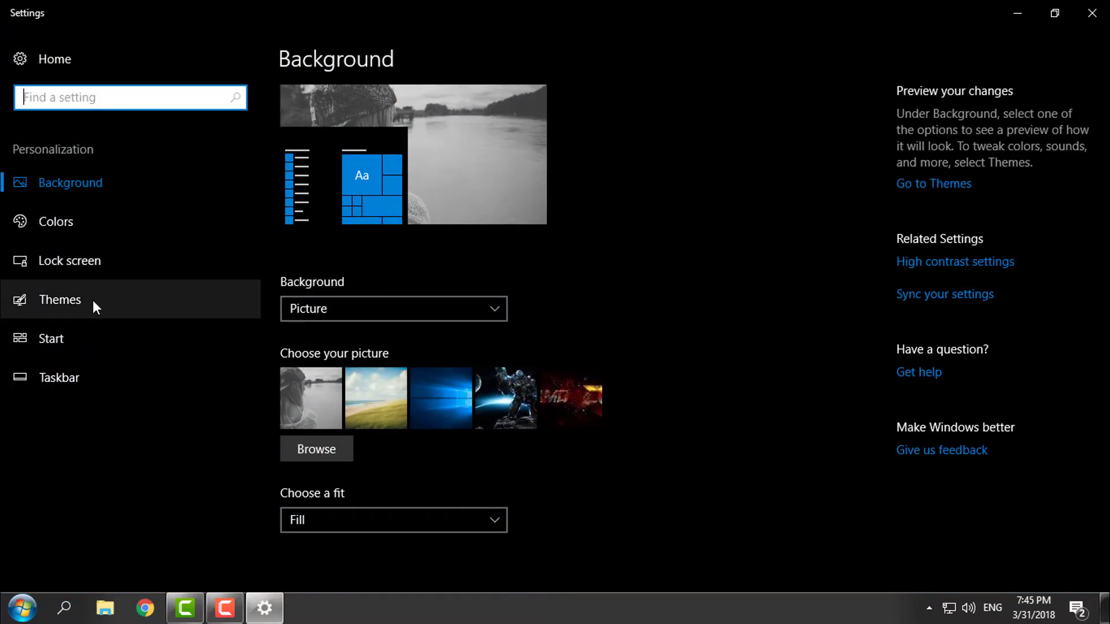
Step: Go to the Themes page and scroll through the Apply a theme list
left_click(92, 299)
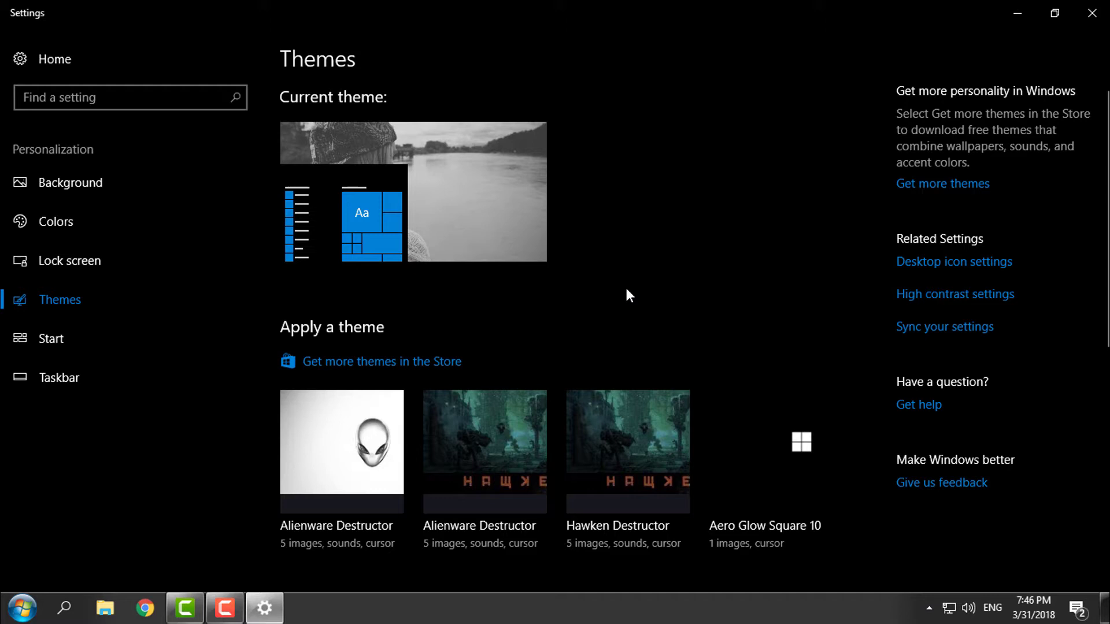
scroll(626, 291, "down", 5)
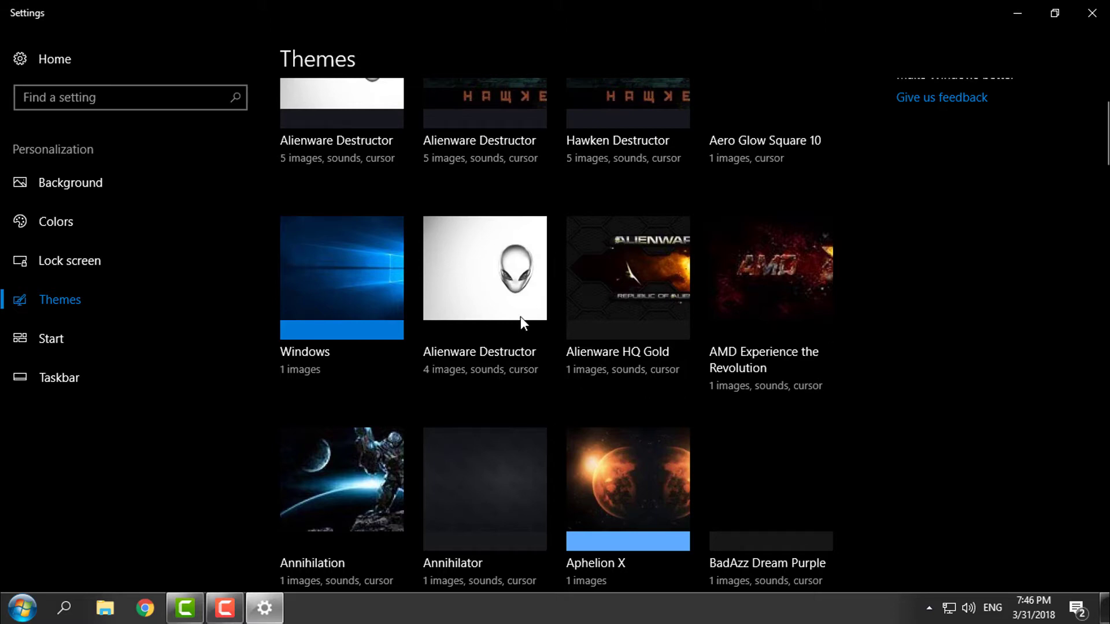
scroll(601, 343, "up", 2)
scroll(601, 343, "down", 3)
scroll(602, 342, "down", 4)
scroll(613, 340, "down", 5)
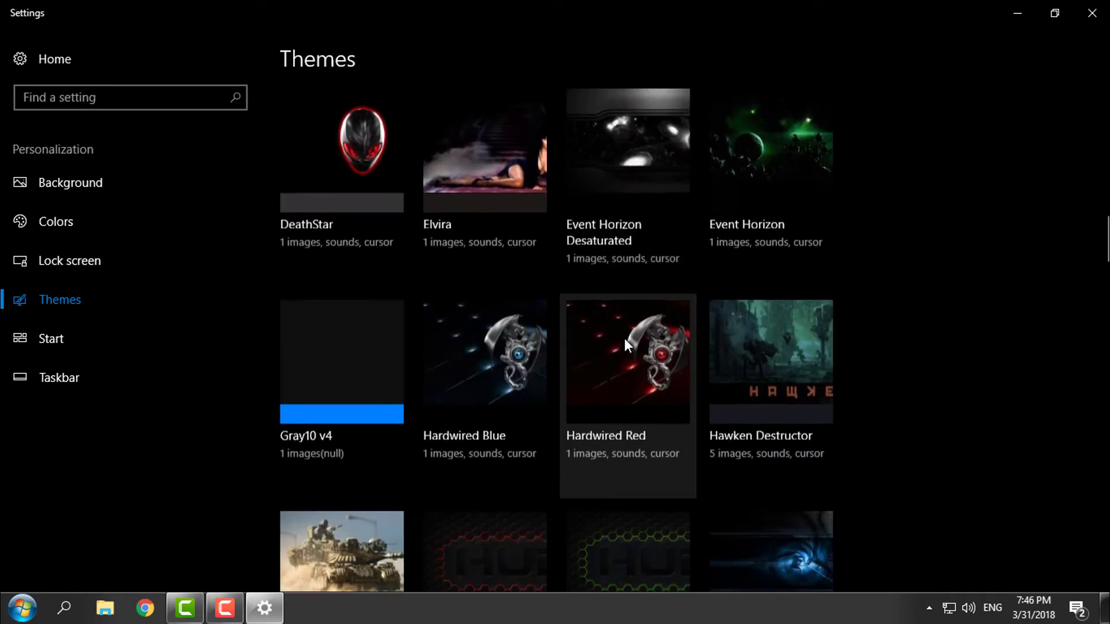
scroll(624, 341, "down", 5)
scroll(635, 340, "down", 5)
scroll(639, 329, "down", 5)
scroll(748, 365, "down", 5)
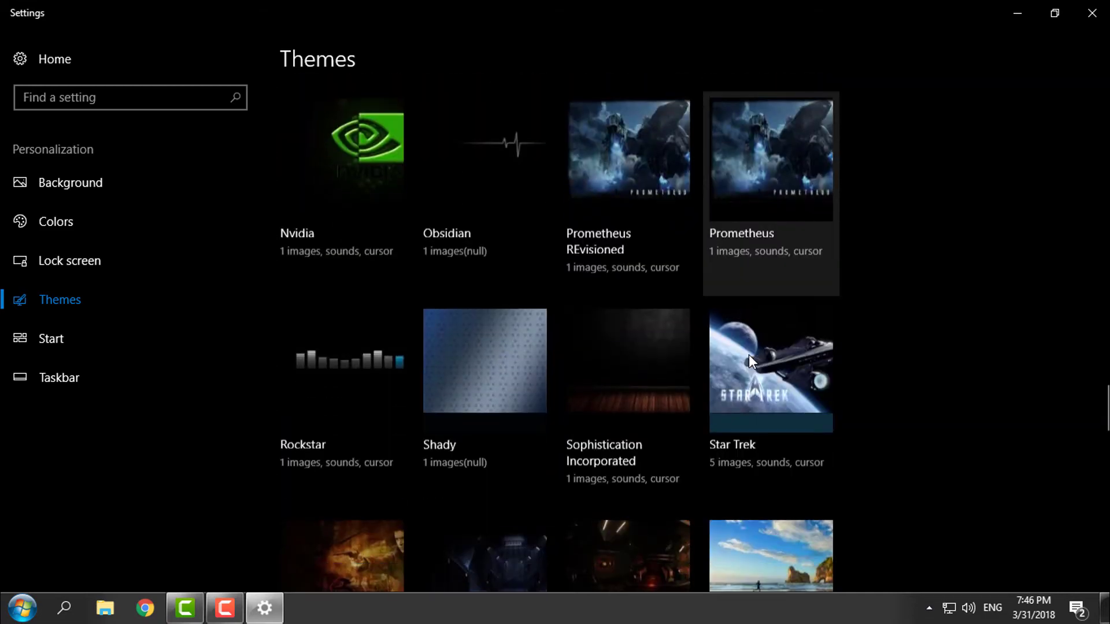
scroll(750, 355, "down", 5)
scroll(757, 356, "down", 6)
Step: Scroll back to the Star Trek tile and apply that theme
scroll(760, 356, "up", 7)
scroll(761, 353, "up", 1)
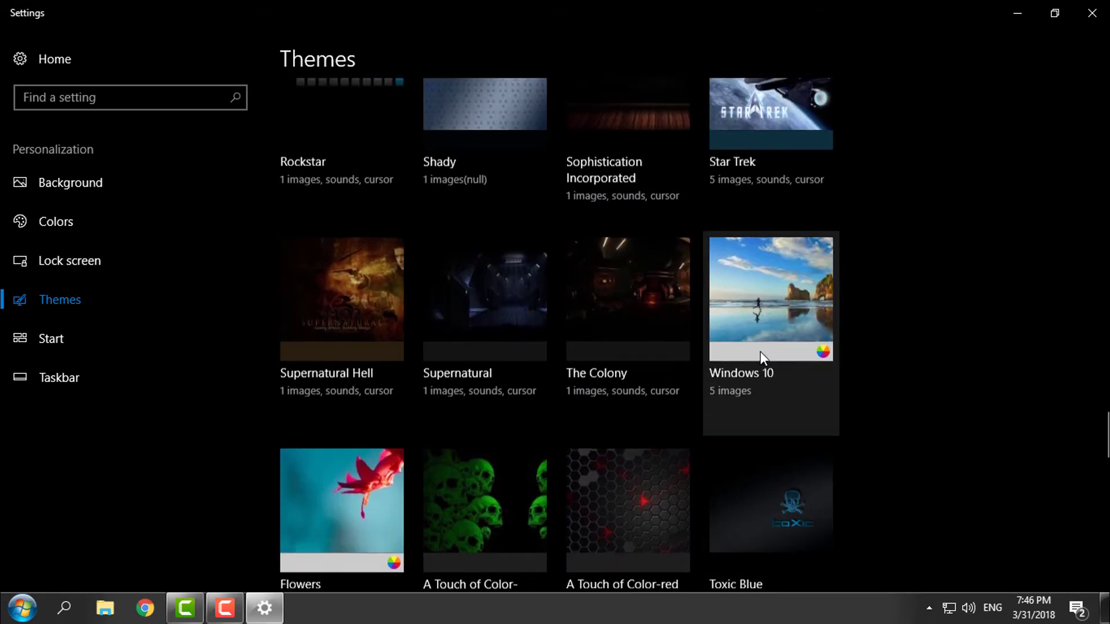
scroll(761, 352, "up", 2)
scroll(659, 314, "up", 3)
scroll(692, 352, "down", 2)
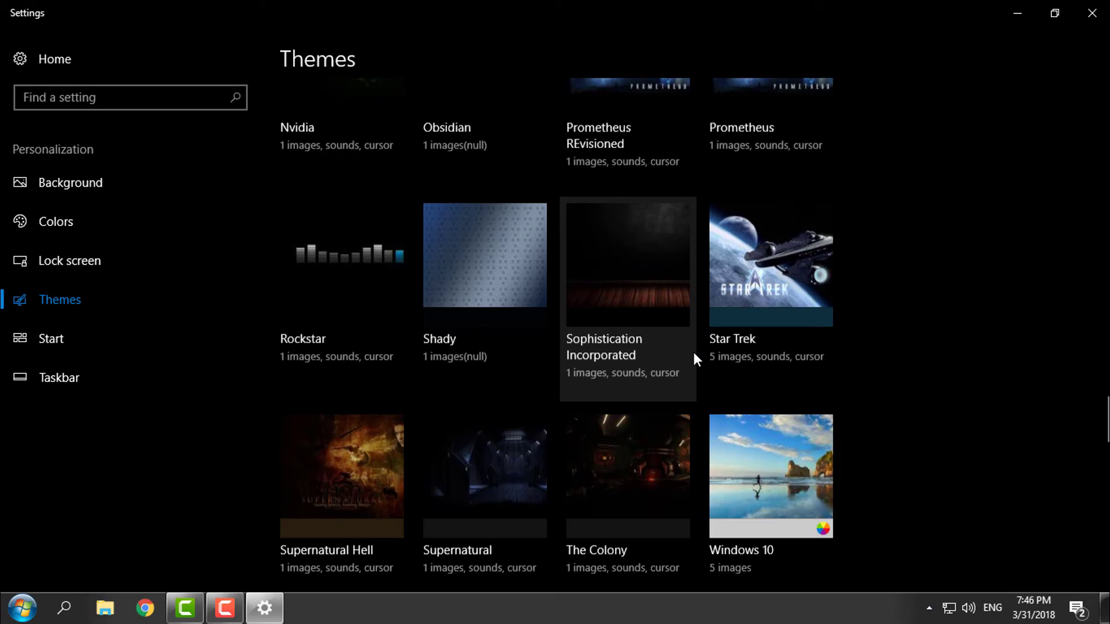
scroll(775, 450, "up", 4)
scroll(782, 422, "down", 1)
left_click(777, 420)
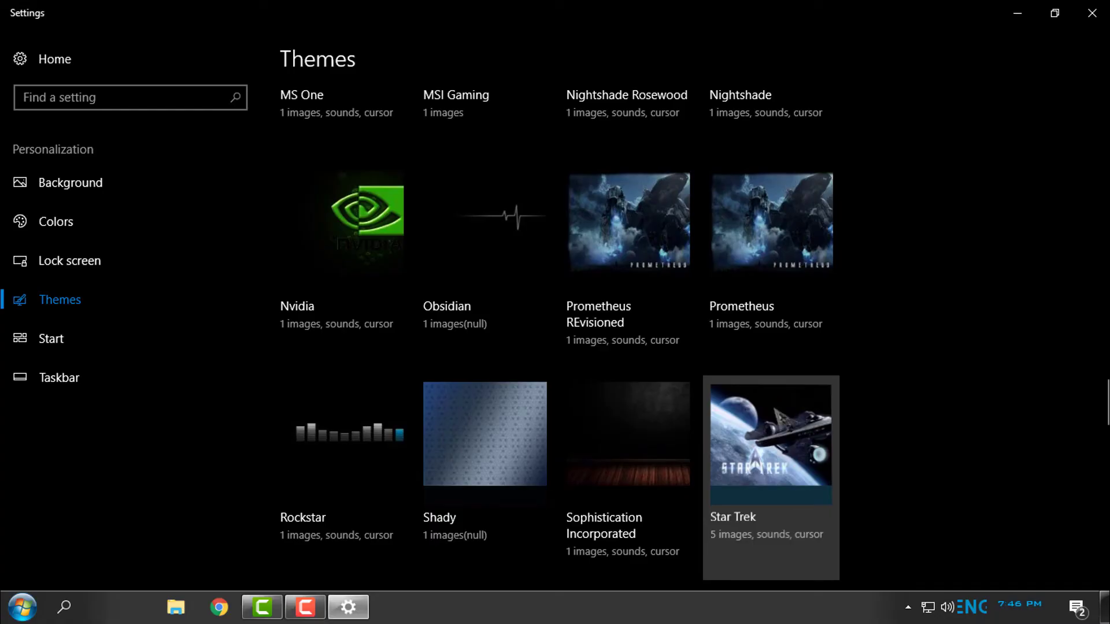
Step: Close Settings and refresh the desktop
left_click(1092, 13)
right_click(354, 179)
left_click(421, 236)
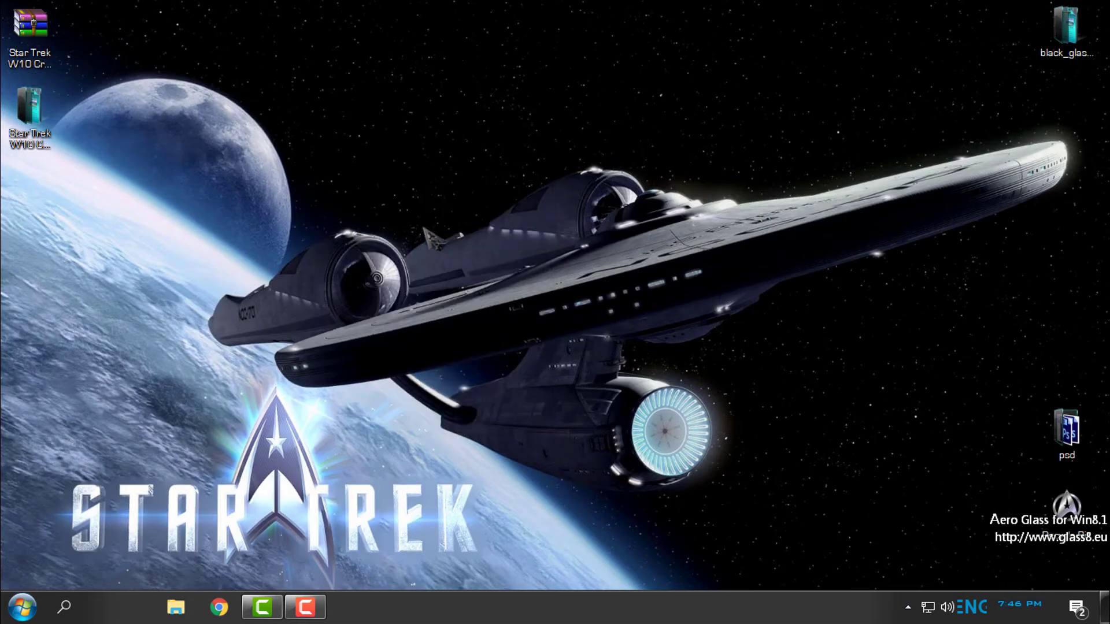
Step: In StartIsBack Appearance, apply the Star Trek style with Windows 10 button and confirm with OK
left_click(22, 607)
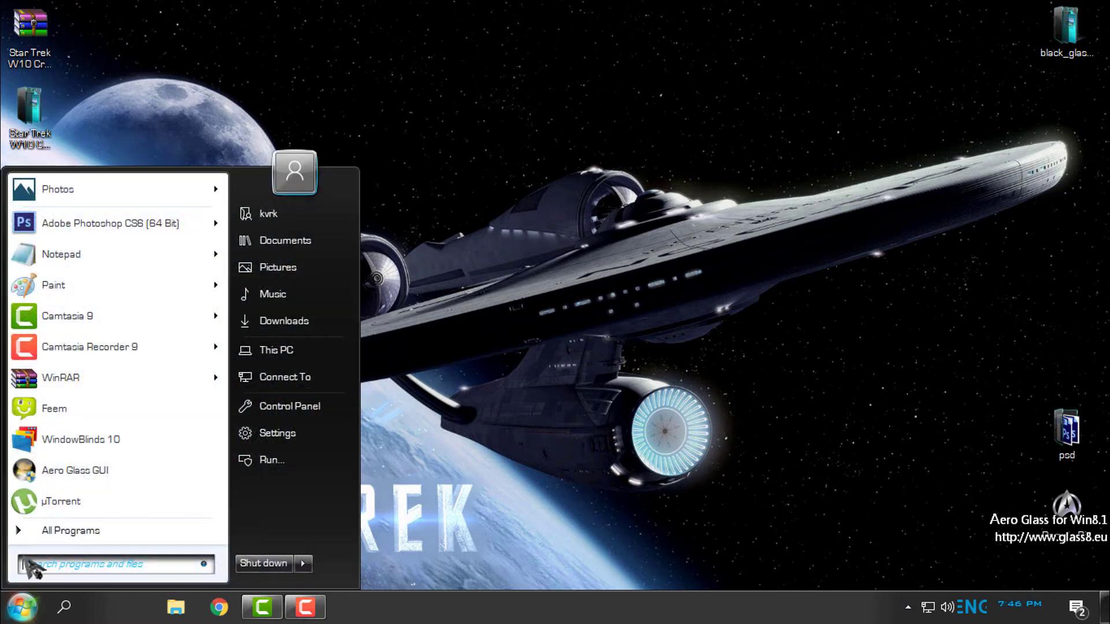
right_click(347, 191)
key("Escape")
left_click(411, 203)
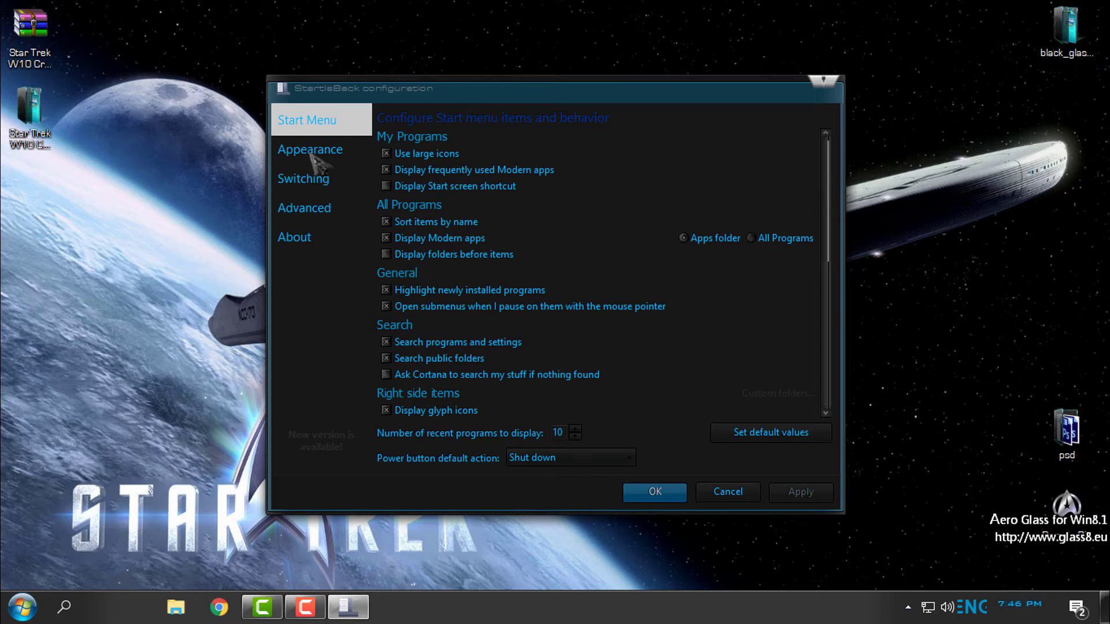
left_click(312, 154)
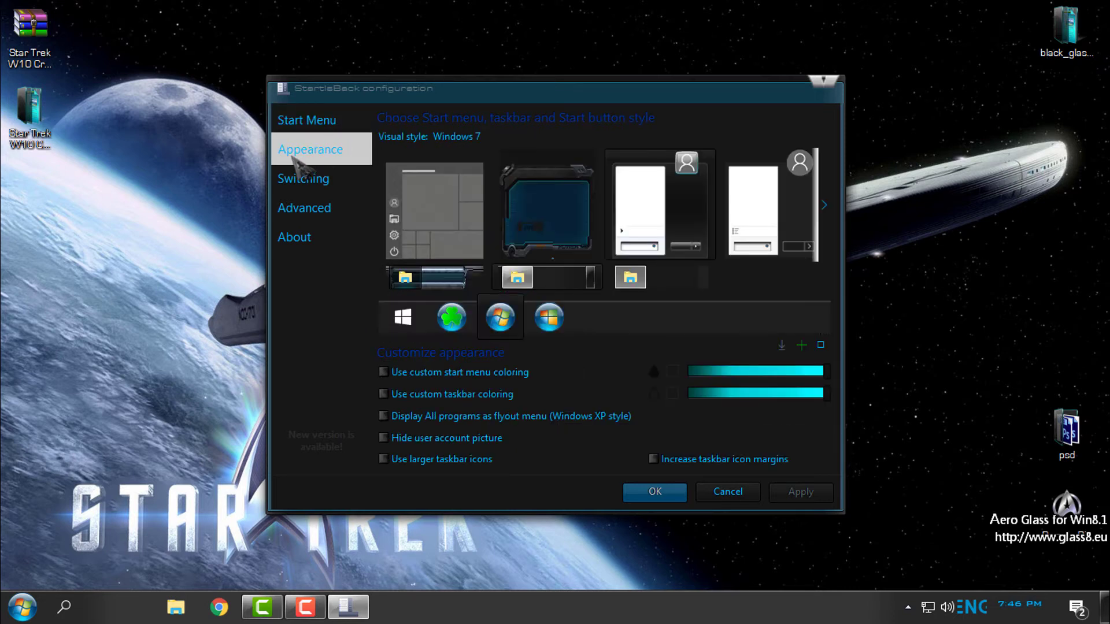
left_click(552, 220)
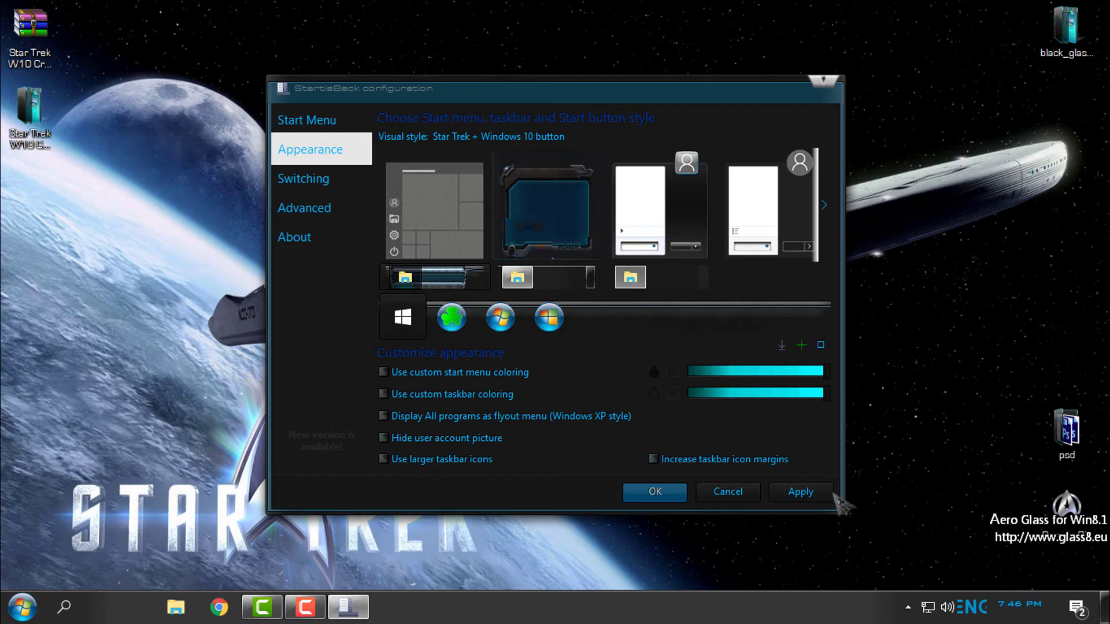
left_click(800, 492)
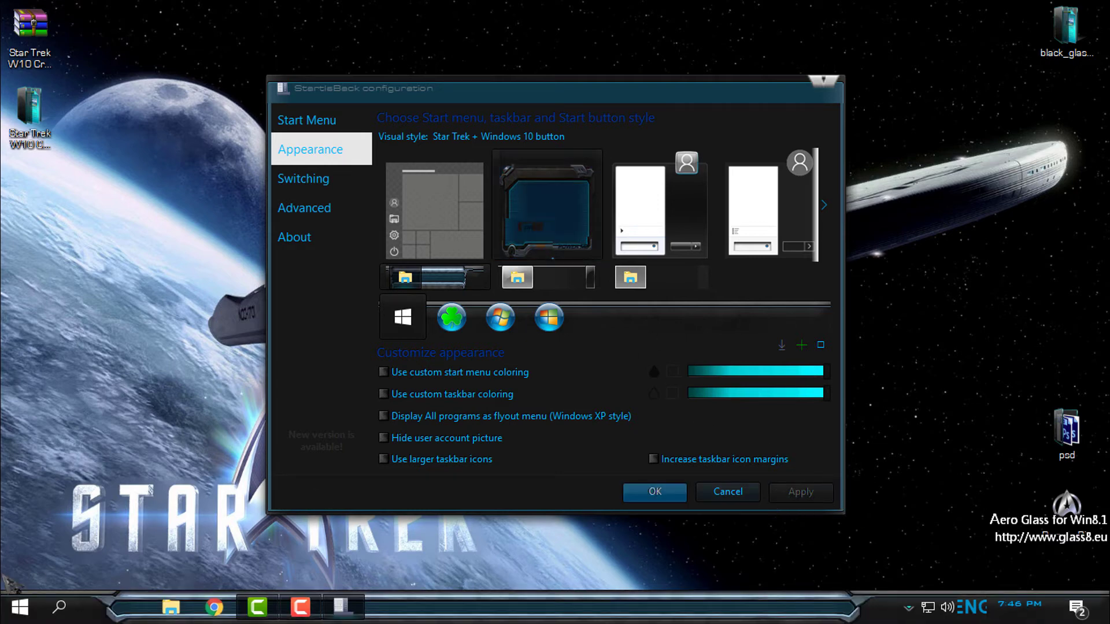
left_click(19, 607)
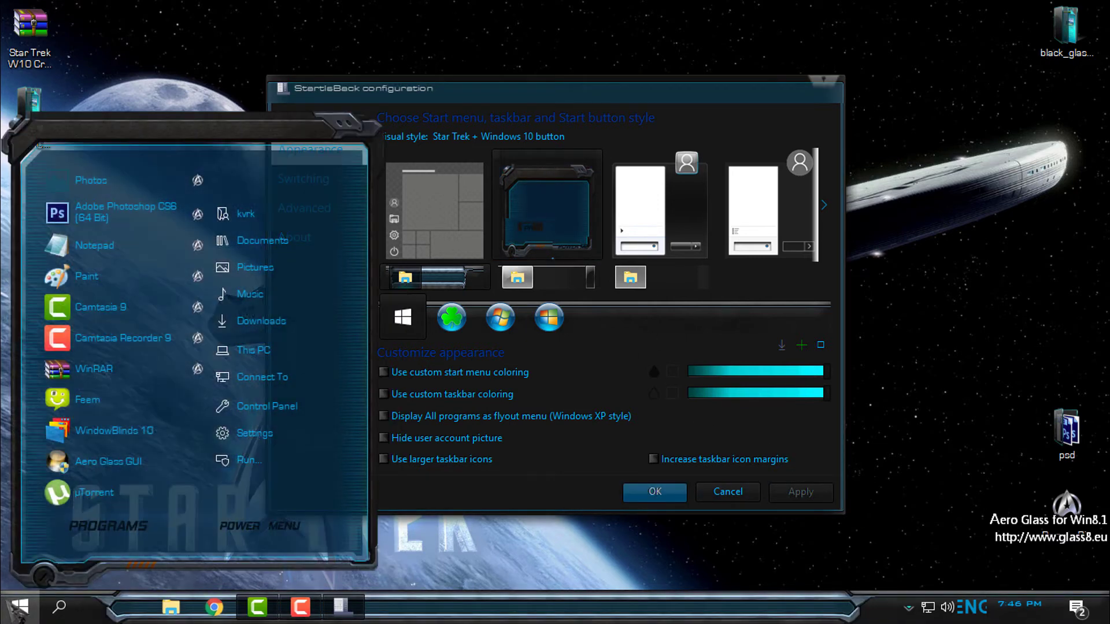
left_click(18, 607)
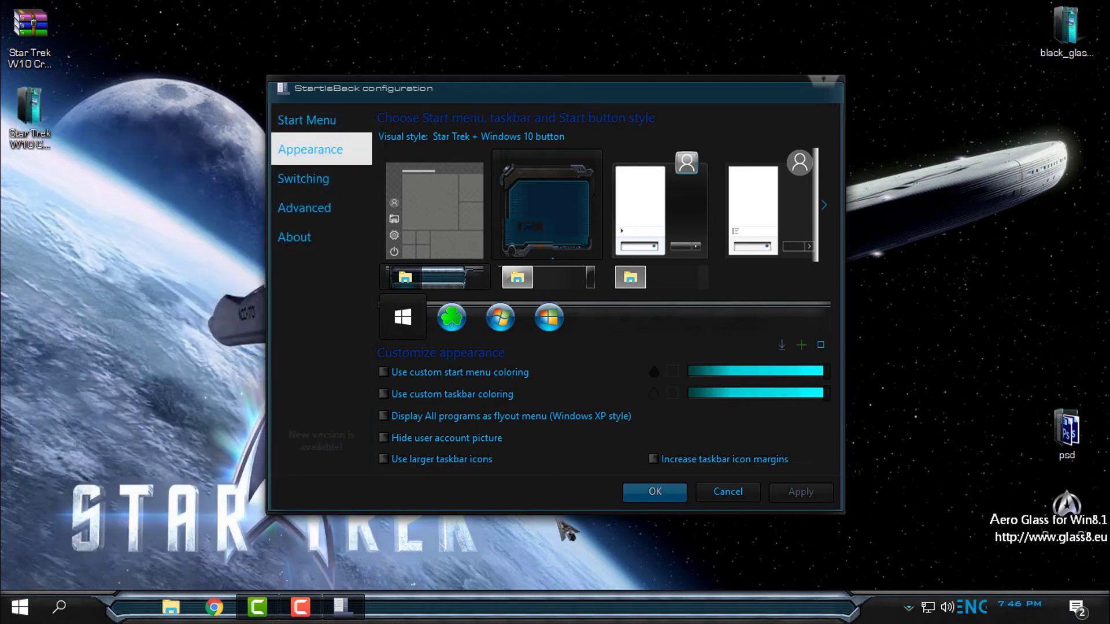
left_click(655, 492)
key("super")
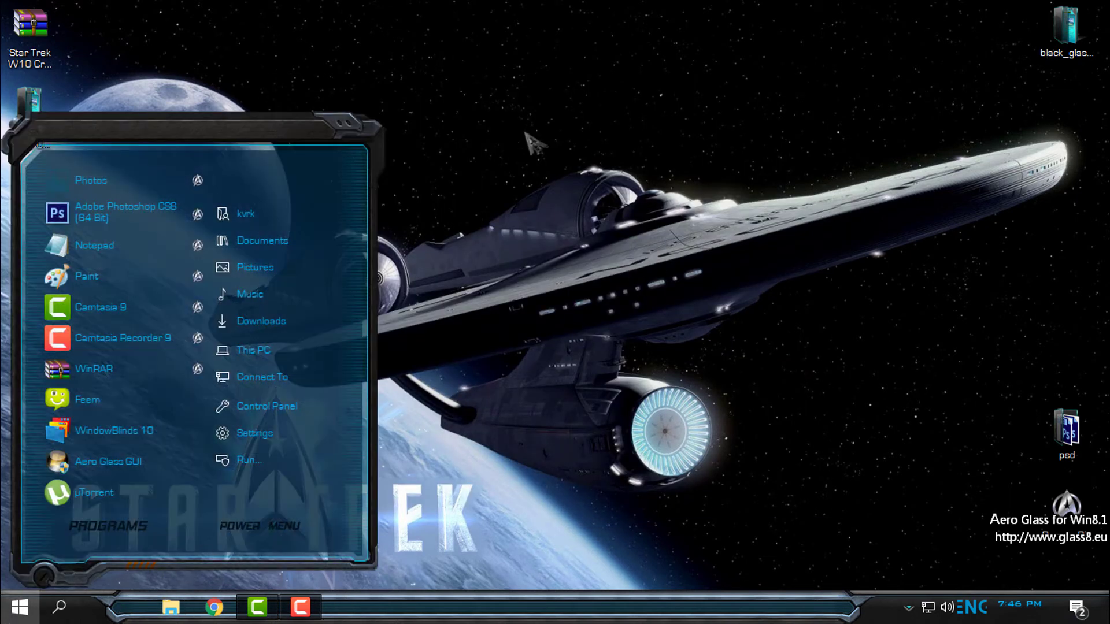
Step: View the dark Star Trek Explorer at This PC, close it, and open the black_glass desktop folder
right_click(527, 139)
key("Escape")
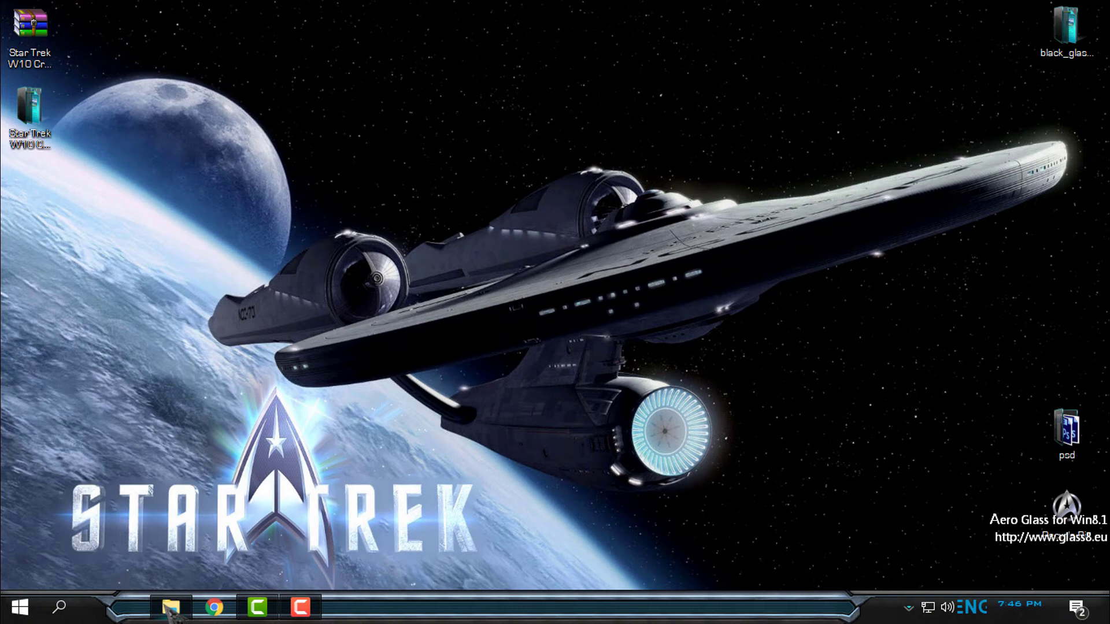
left_click(169, 607)
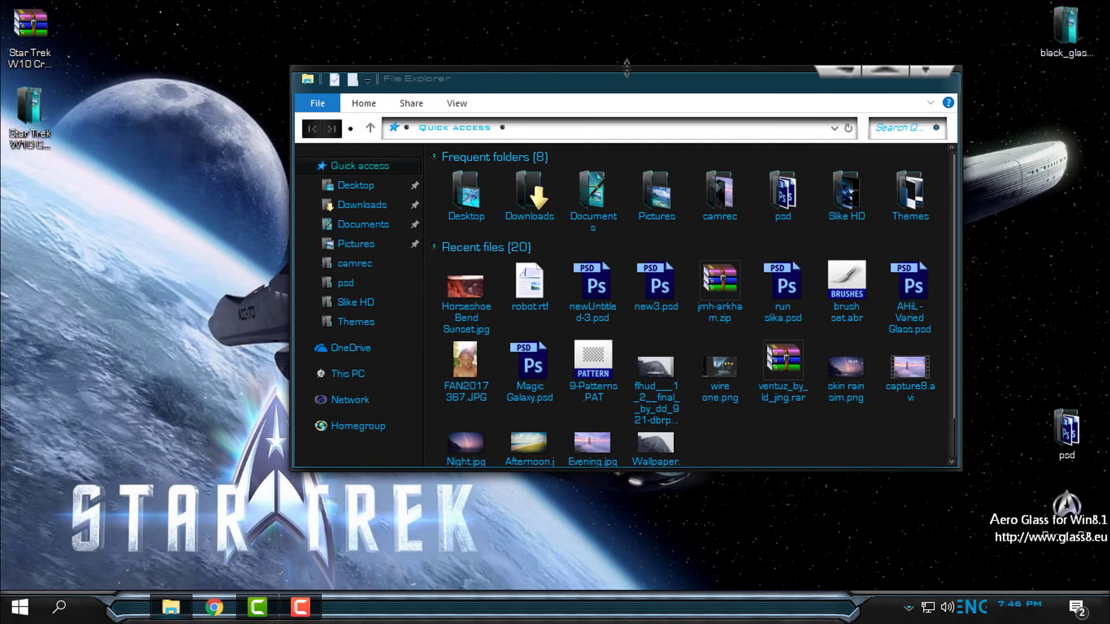
left_click(353, 373)
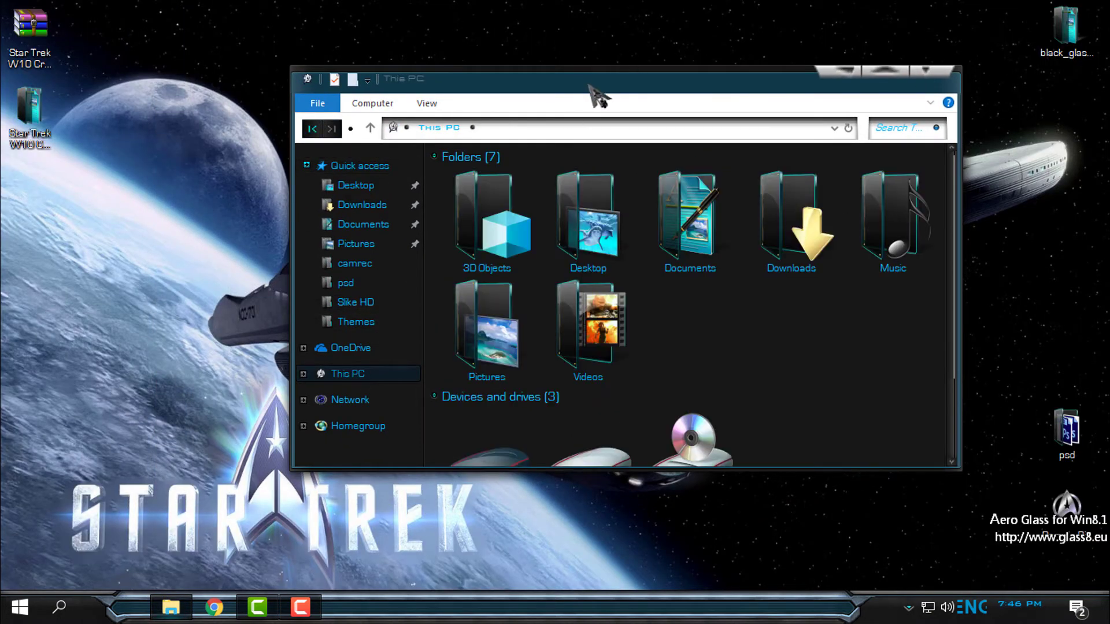
left_click_drag(598, 96, 495, 133)
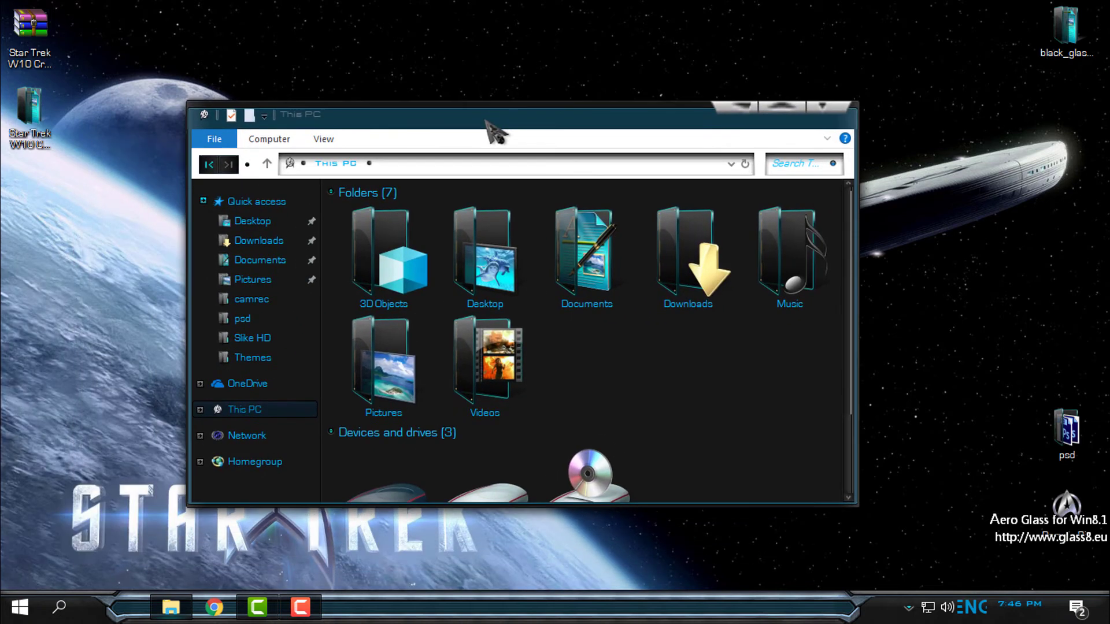
left_click(827, 121)
double_click(1046, 58)
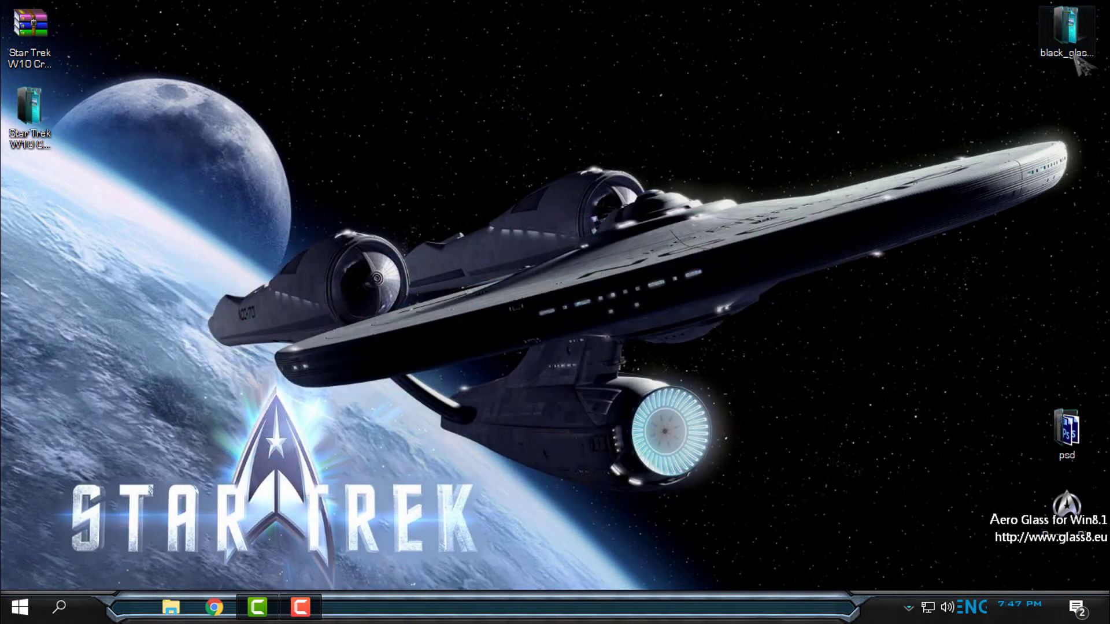
Step: Open the Black Glass Enhanced v0.5 folder, select BlackGlassEnhanced.exe, and close the window
double_click(398, 217)
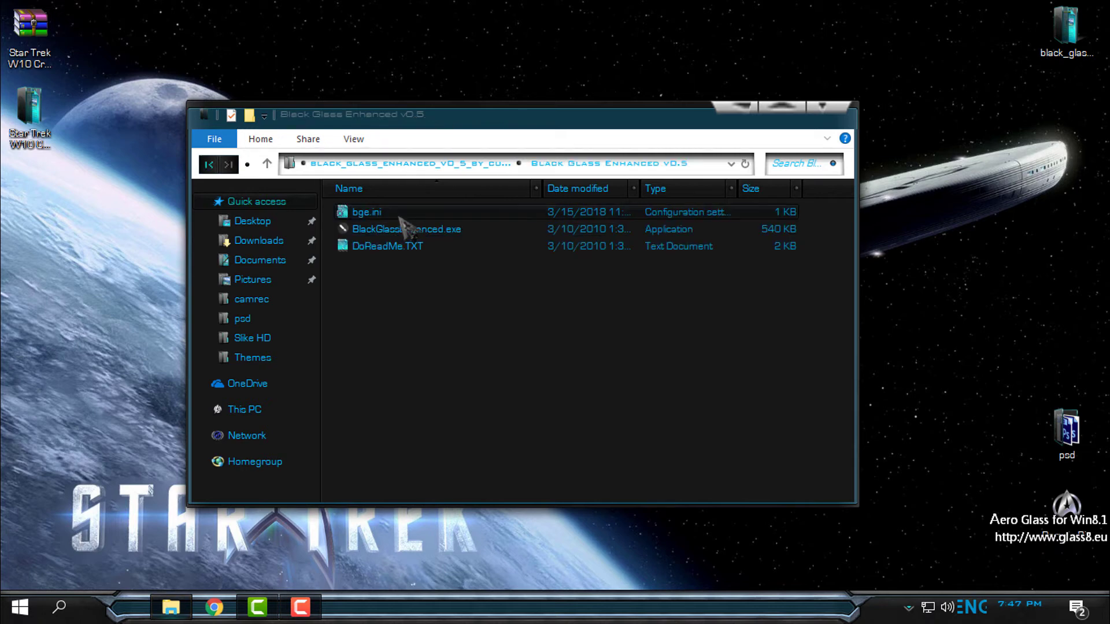
left_click(393, 231)
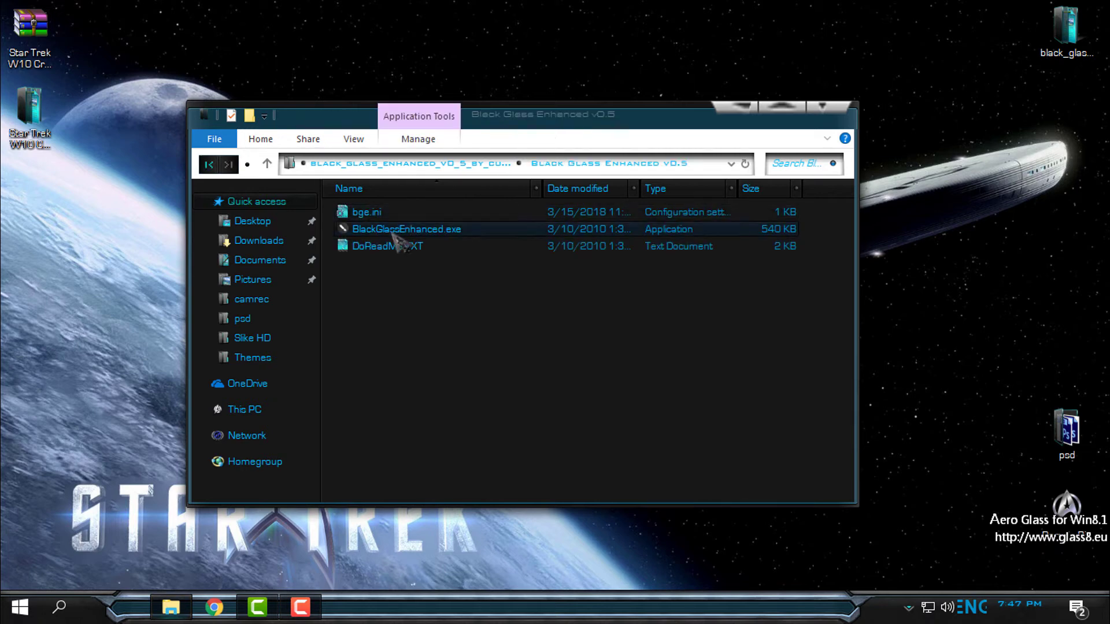
left_click(836, 114)
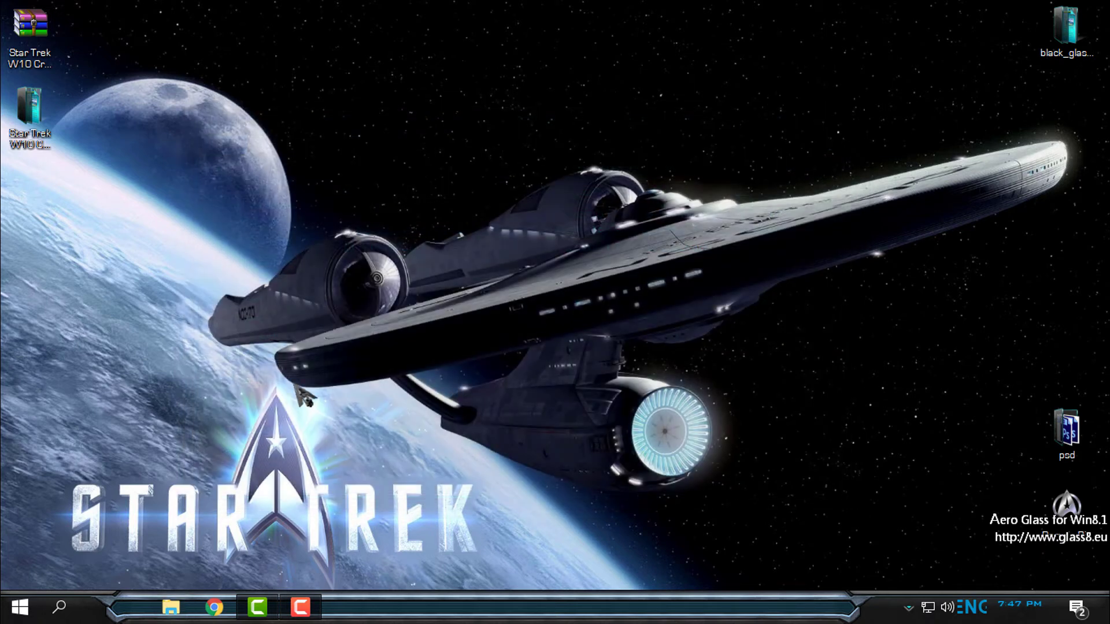
Step: Reopen Explorer at This PC, collapse the Folders (7) group, and move the window right
left_click(176, 610)
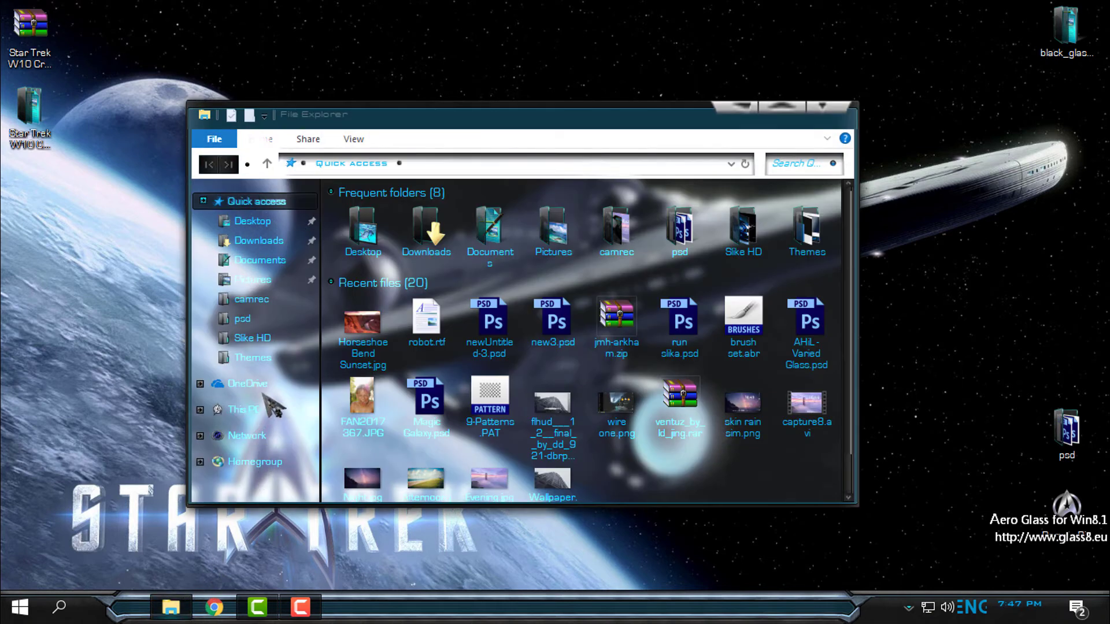
left_click(269, 410)
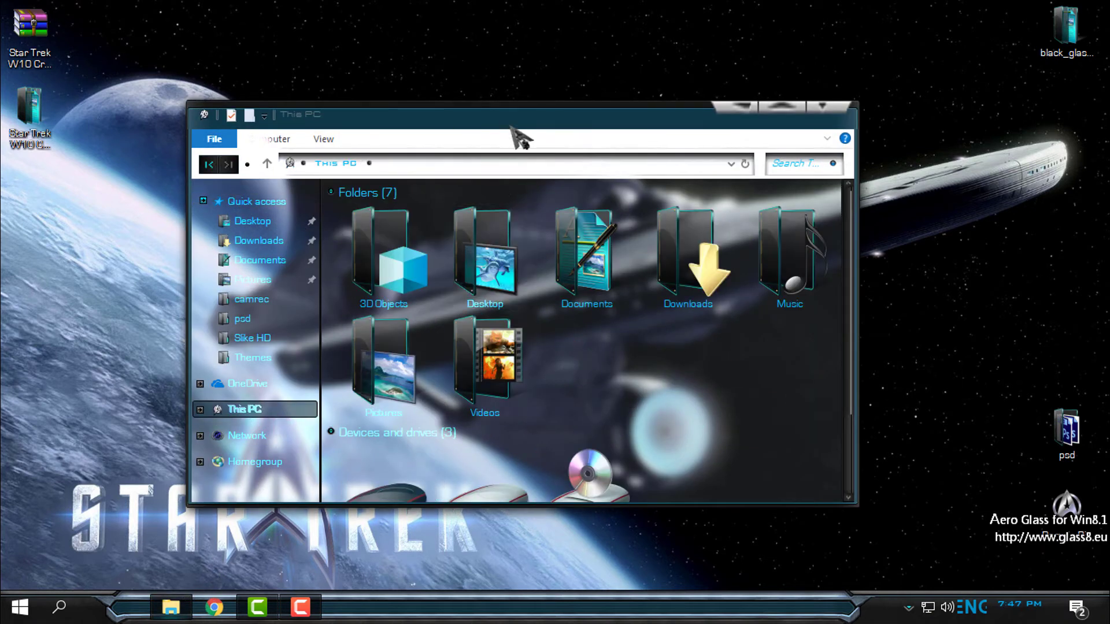
left_click_drag(520, 137, 540, 87)
scroll(683, 310, "up", 1)
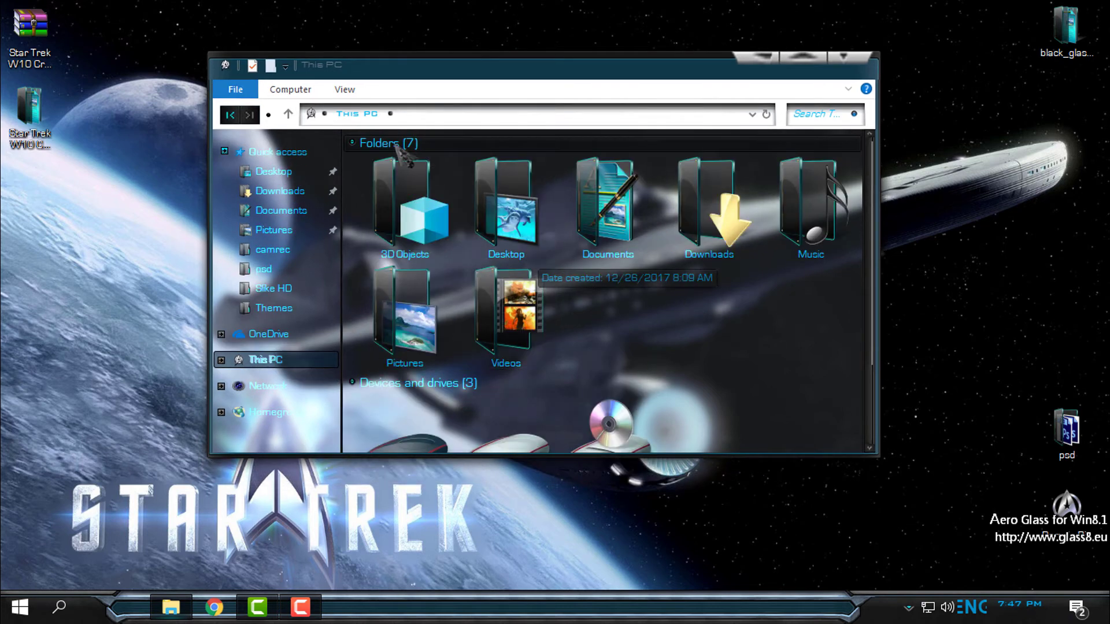
left_click(360, 145)
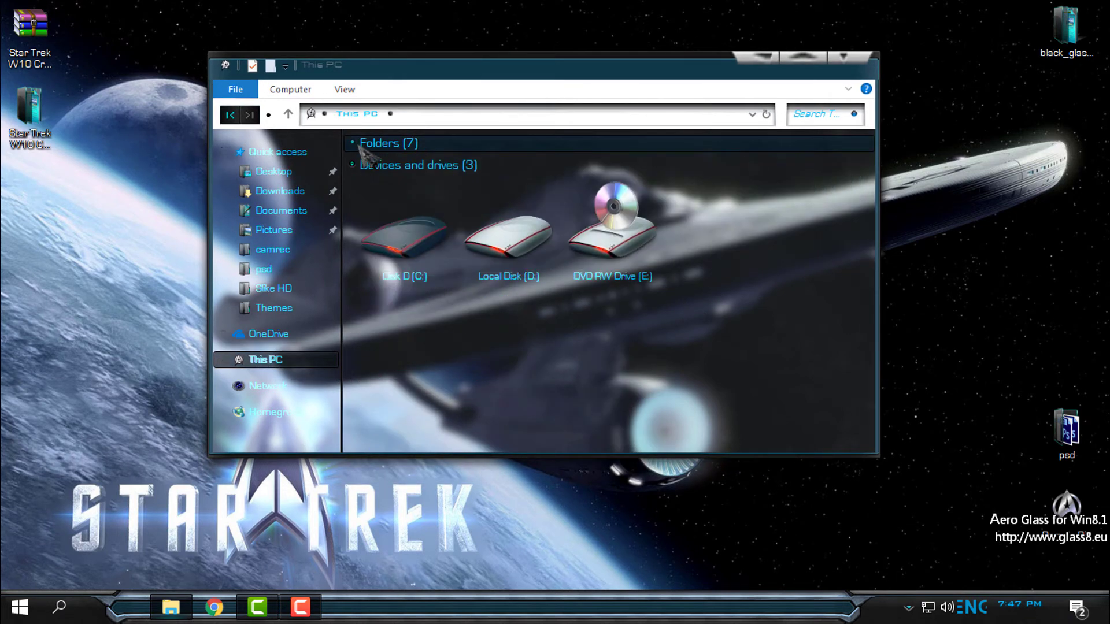
mouse_move(613, 75)
left_mouse_down()
mouse_move(885, 173)
mouse_move(608, 274)
mouse_move(396, 283)
mouse_move(916, 101)
mouse_move(764, 84)
left_mouse_up()
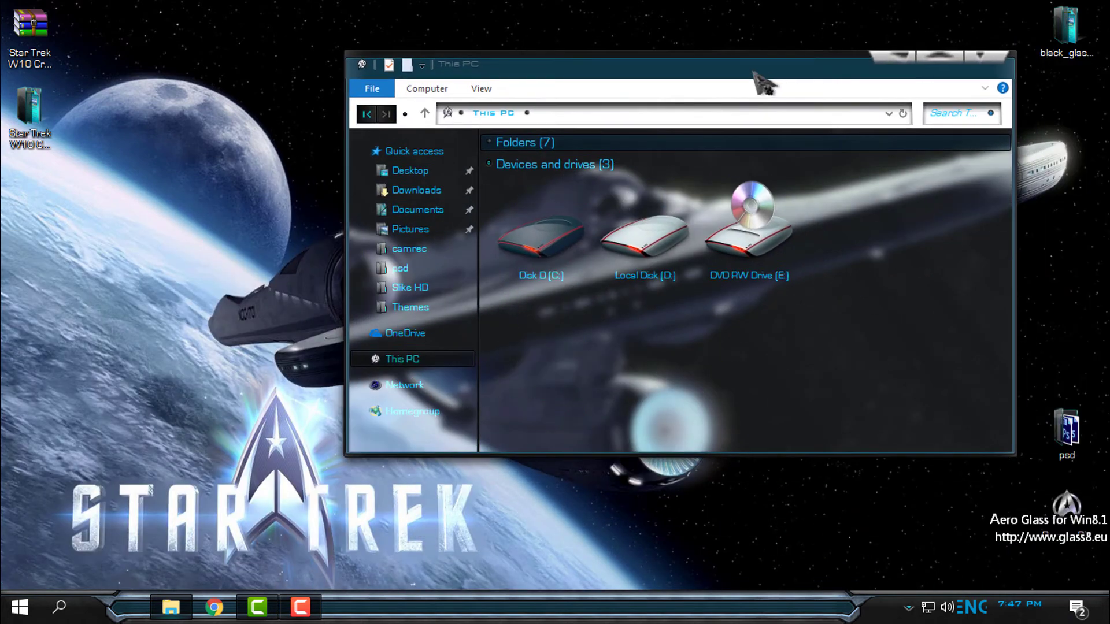
Step: Close This PC and advance the desktop to the next Star Trek wallpaper
left_click(980, 56)
right_click(362, 174)
right_click(396, 224)
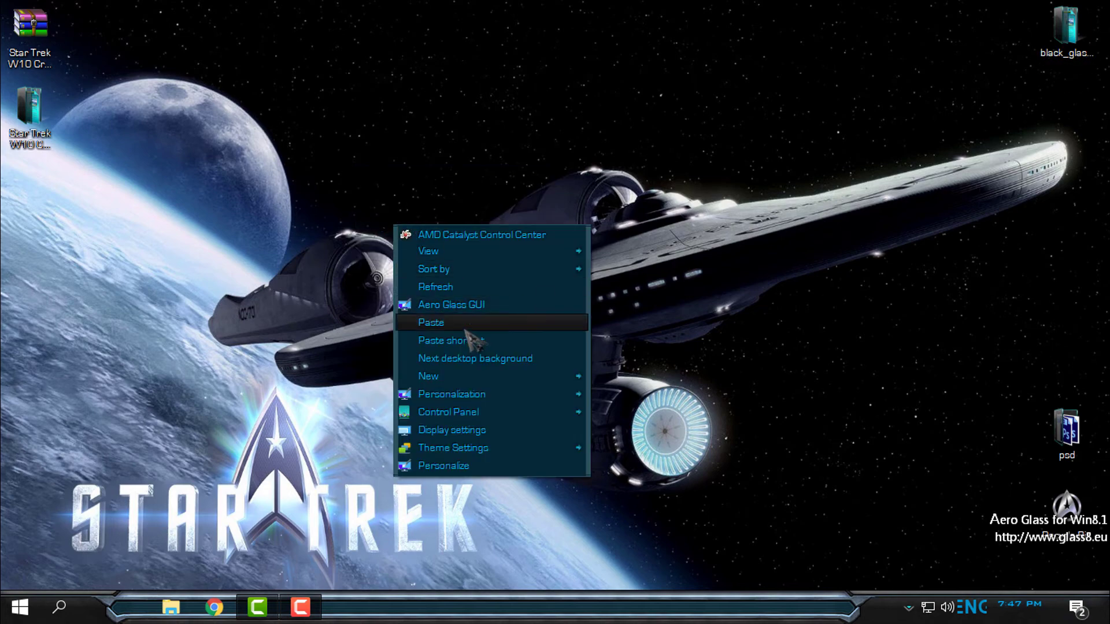
right_click(403, 144)
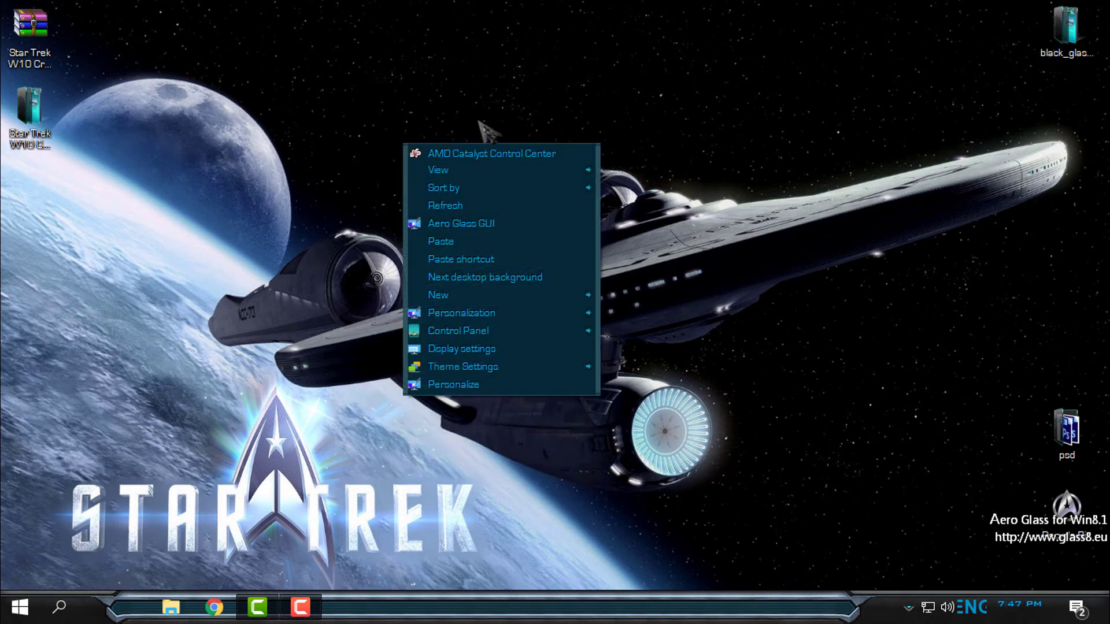
left_click(495, 283)
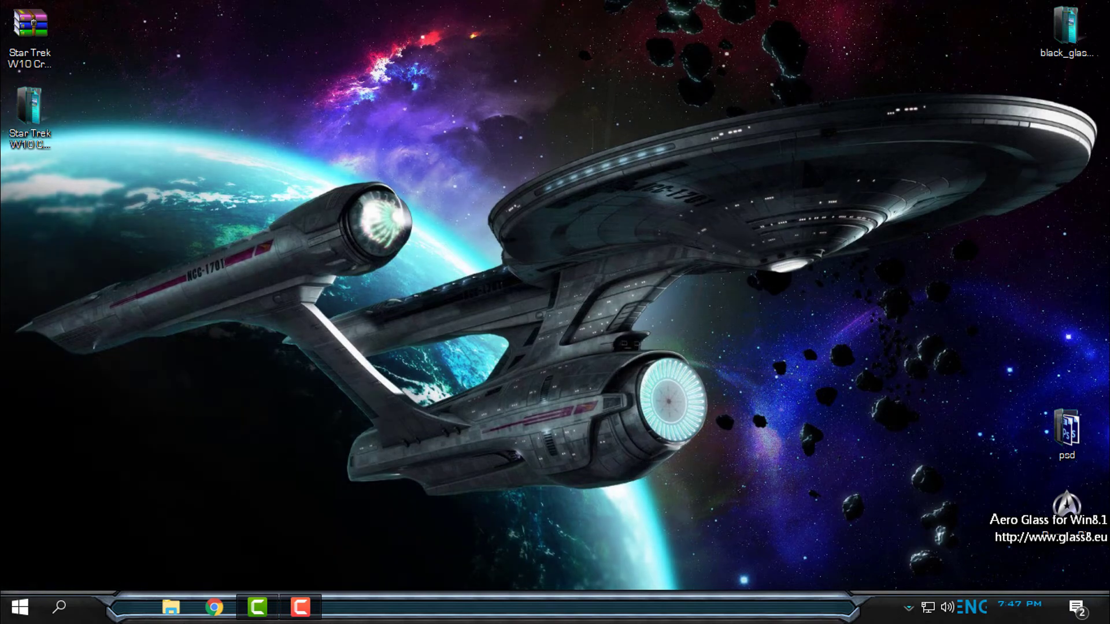
key("super")
Step: Cycle through five more Star Trek wallpapers, then bring up the Start menu
right_click(473, 164)
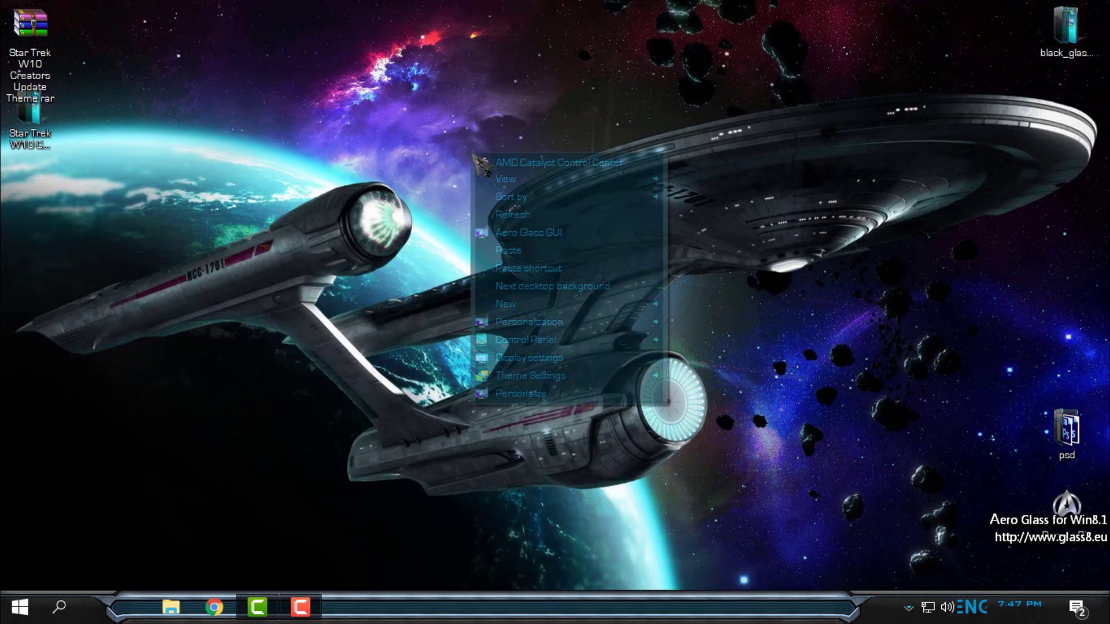
left_click(613, 284)
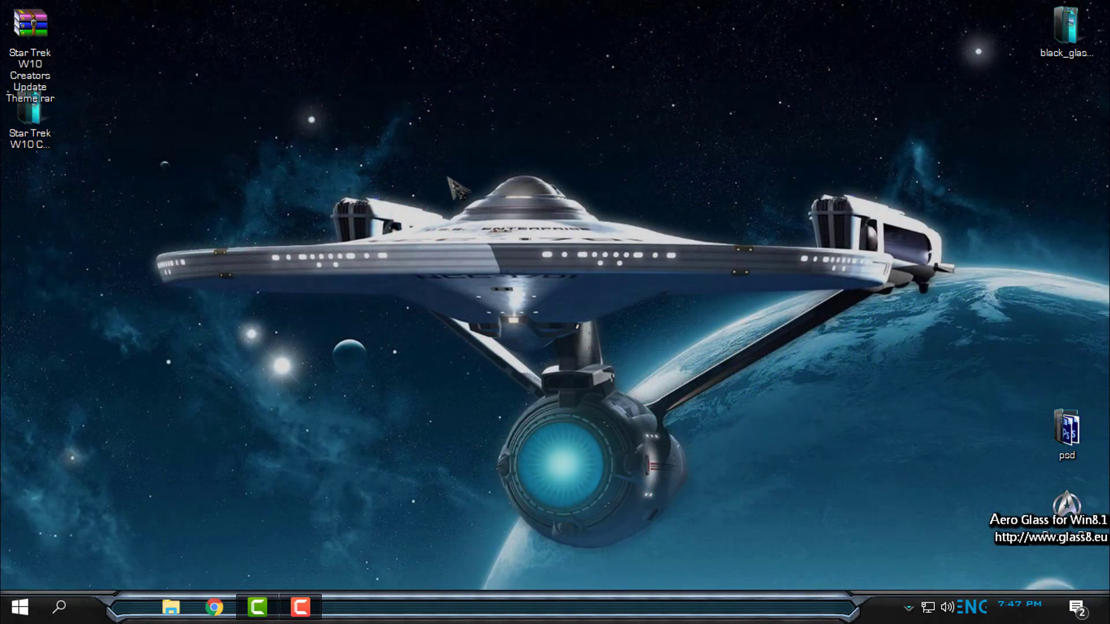
right_click(447, 177)
left_click(563, 310)
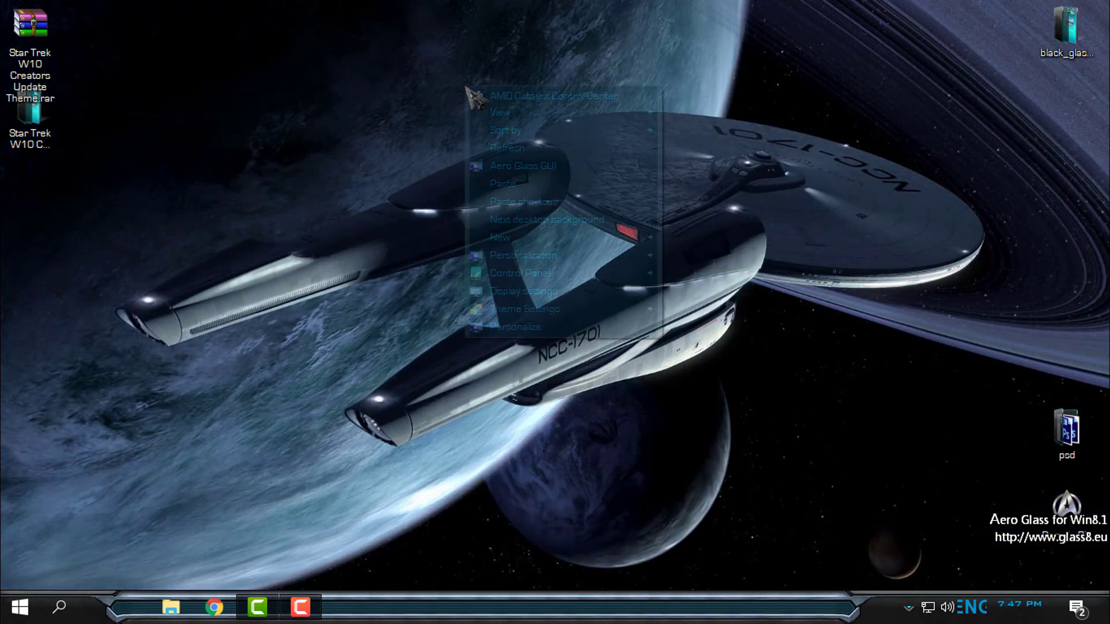
right_click(466, 87)
left_click(560, 219)
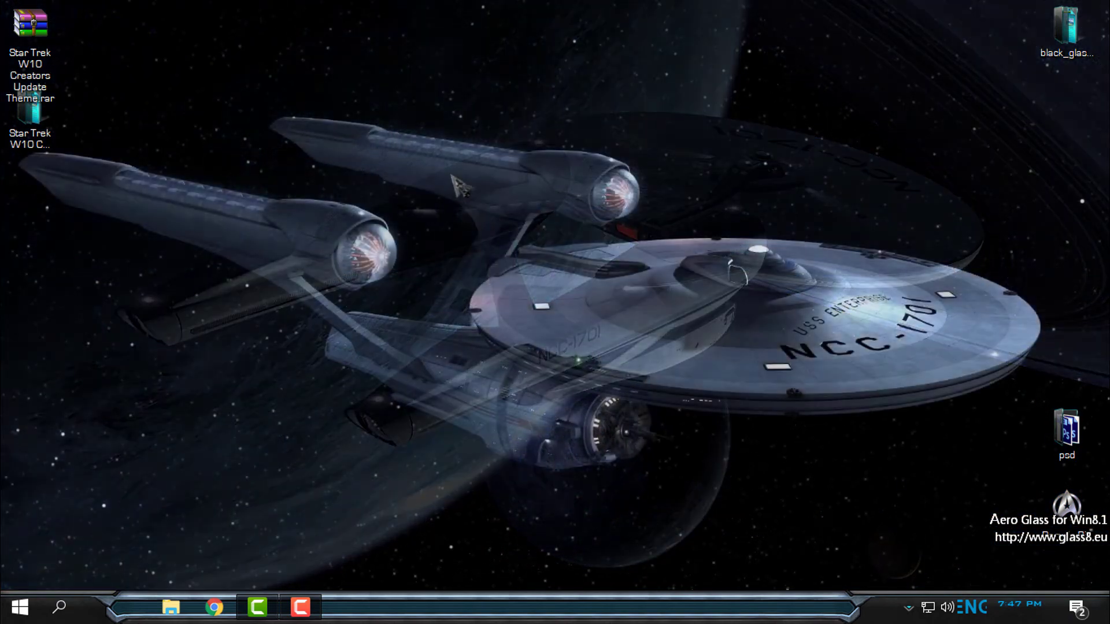
right_click(448, 172)
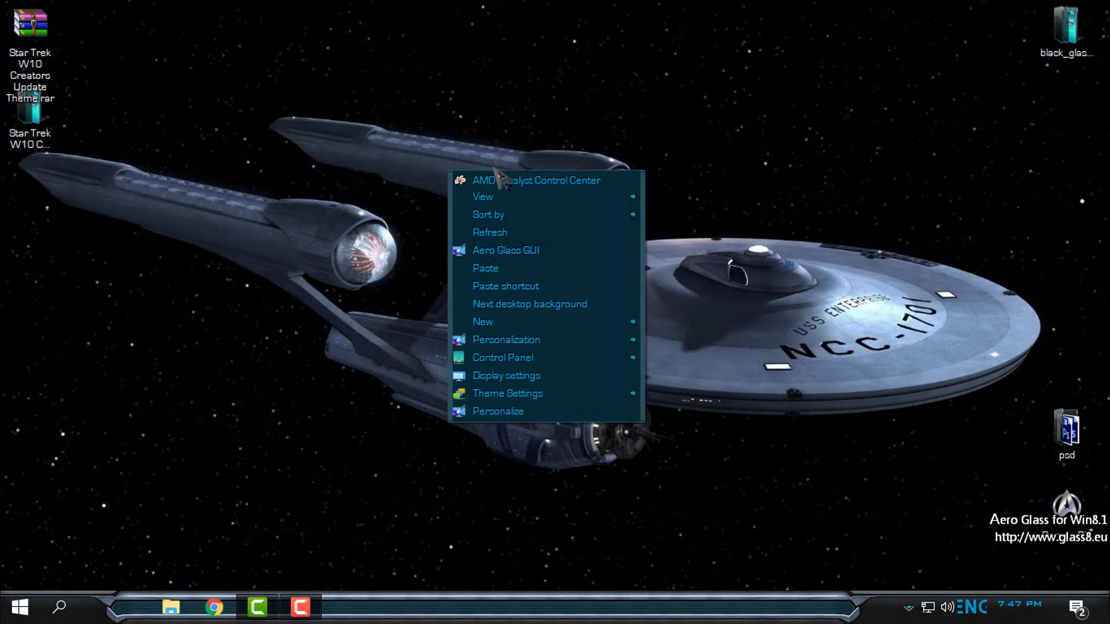
left_click(520, 303)
right_click(429, 122)
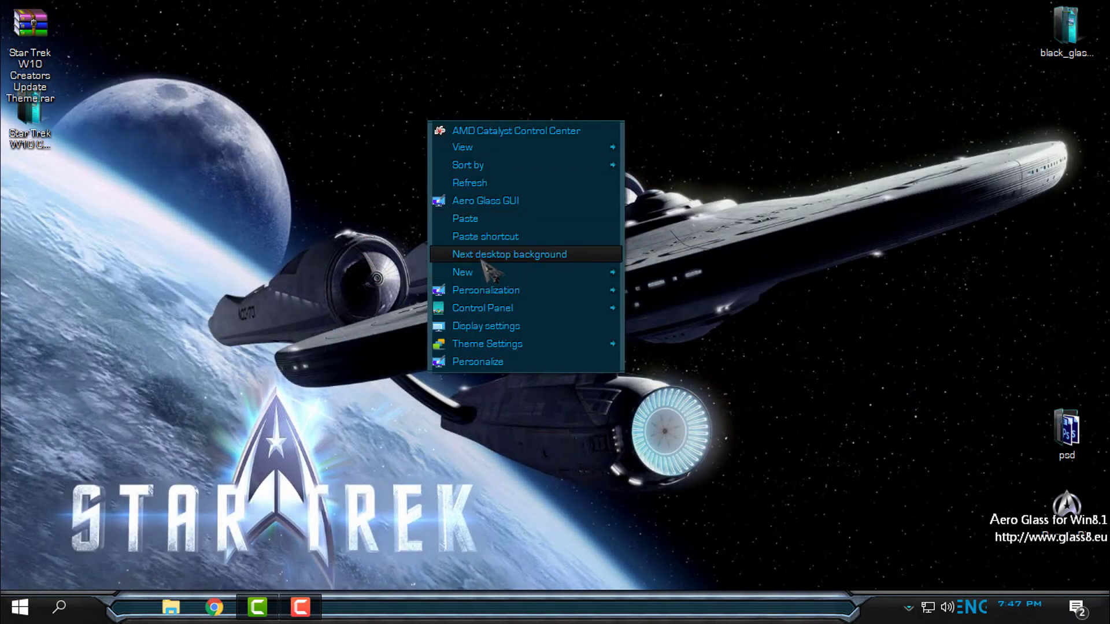
left_click(486, 254)
left_click(36, 608)
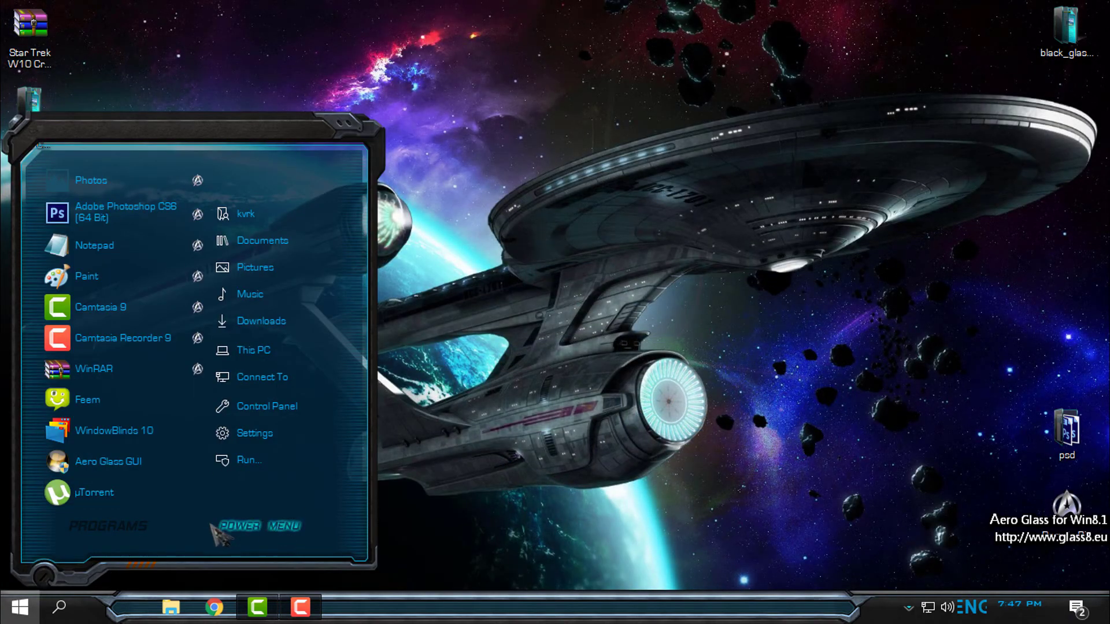
Step: List all programs in the Start menu, then open This PC's Properties
left_click(104, 529)
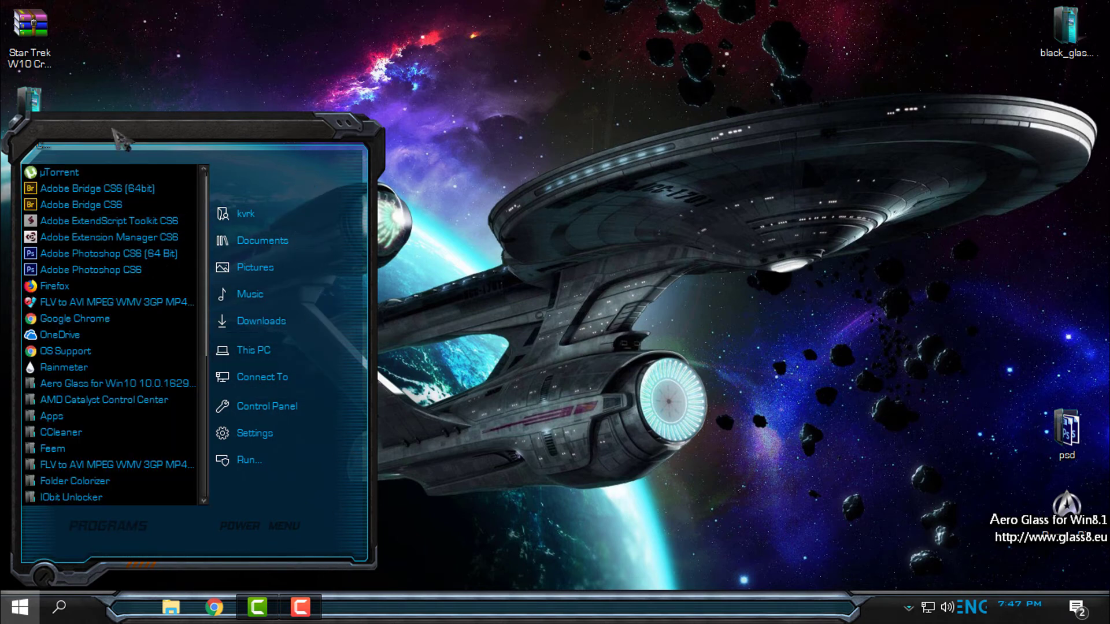
right_click(267, 366)
left_click(342, 568)
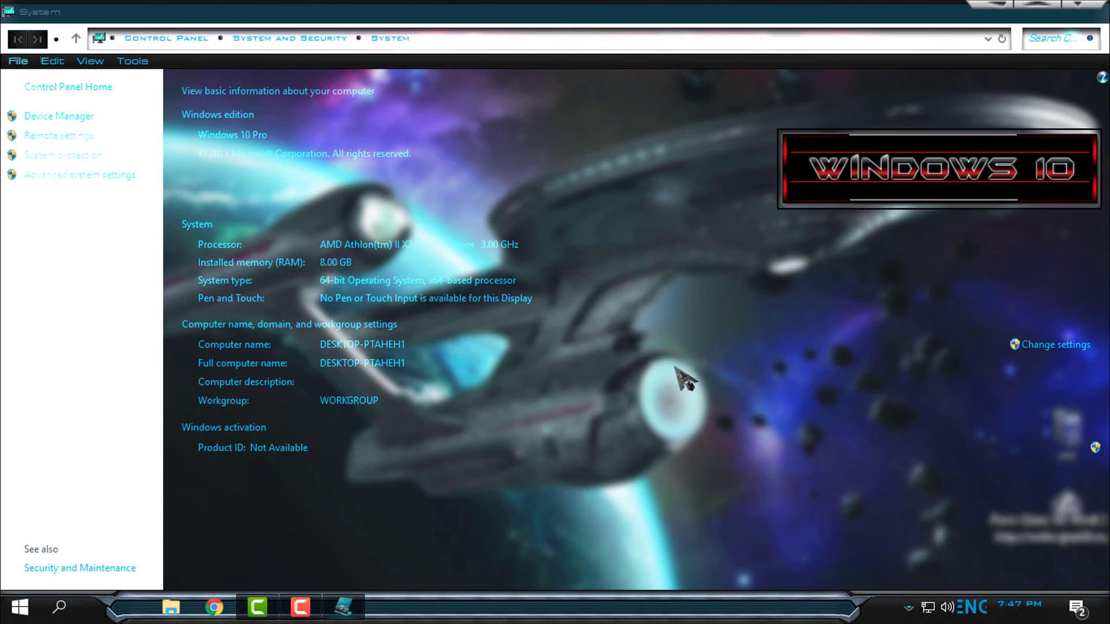
Step: Move the System window to check that Windows 10 Pro is activated, then close it
left_click_drag(570, 11, 590, 1)
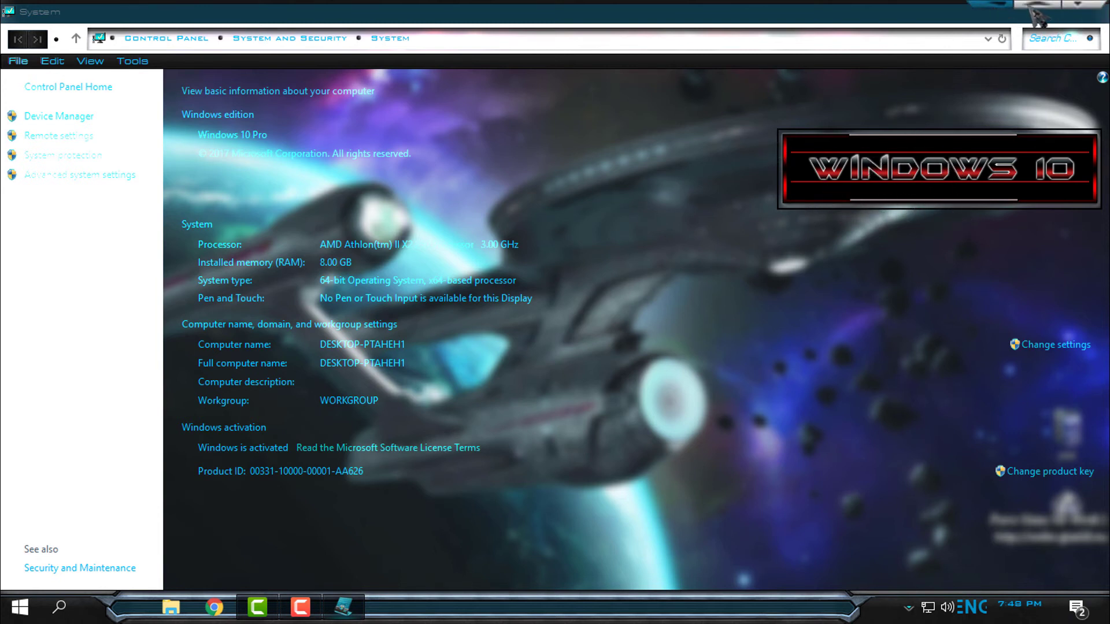
left_click(1092, 7)
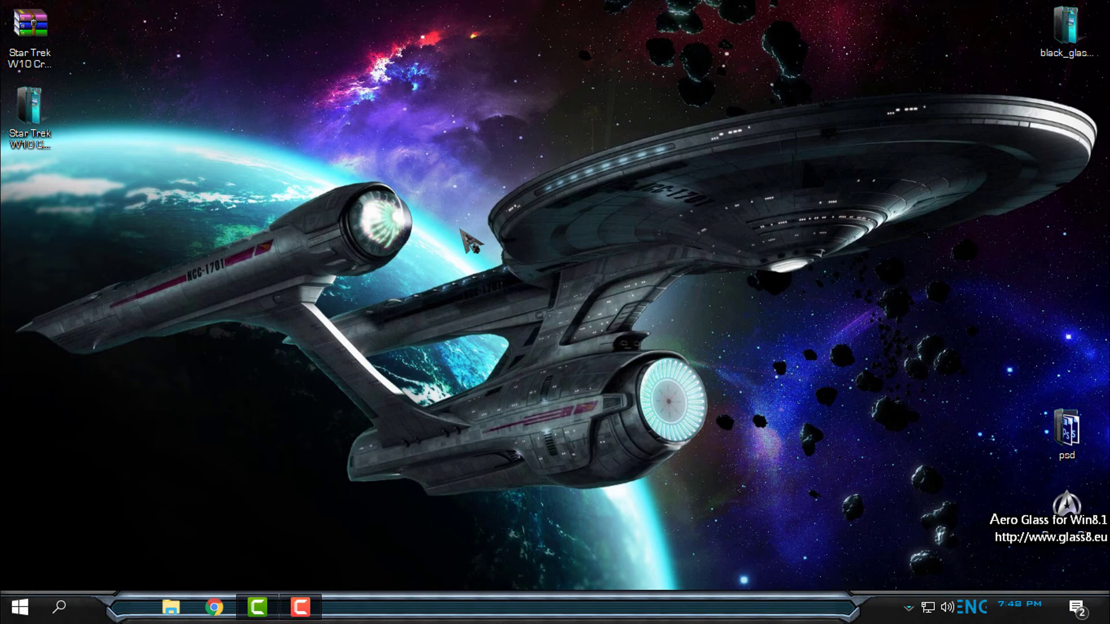
left_click(171, 607)
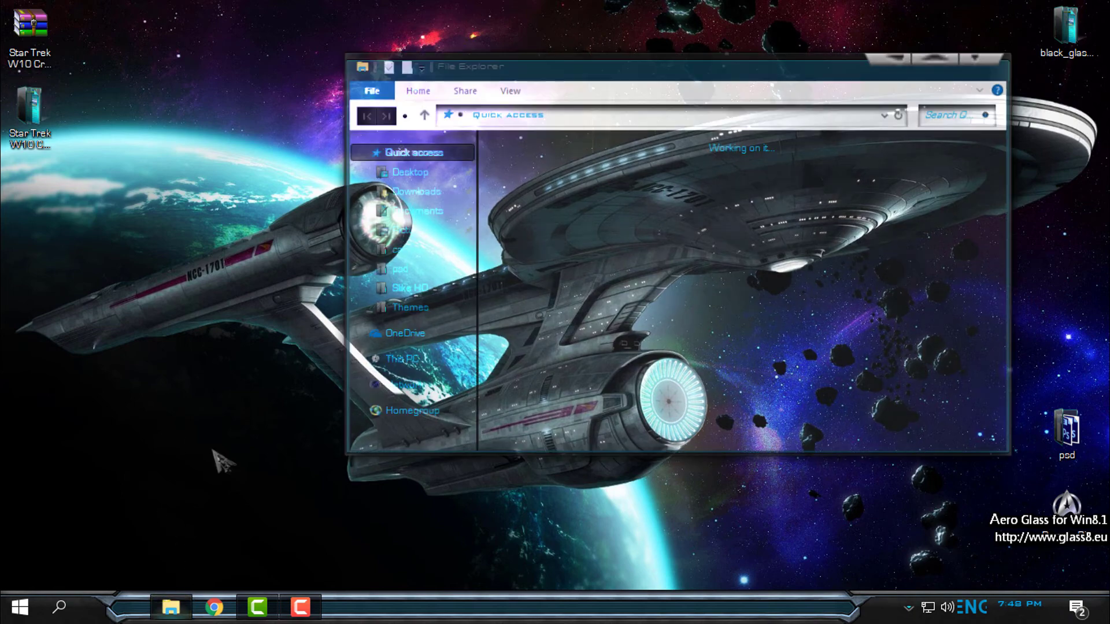
left_click(948, 61)
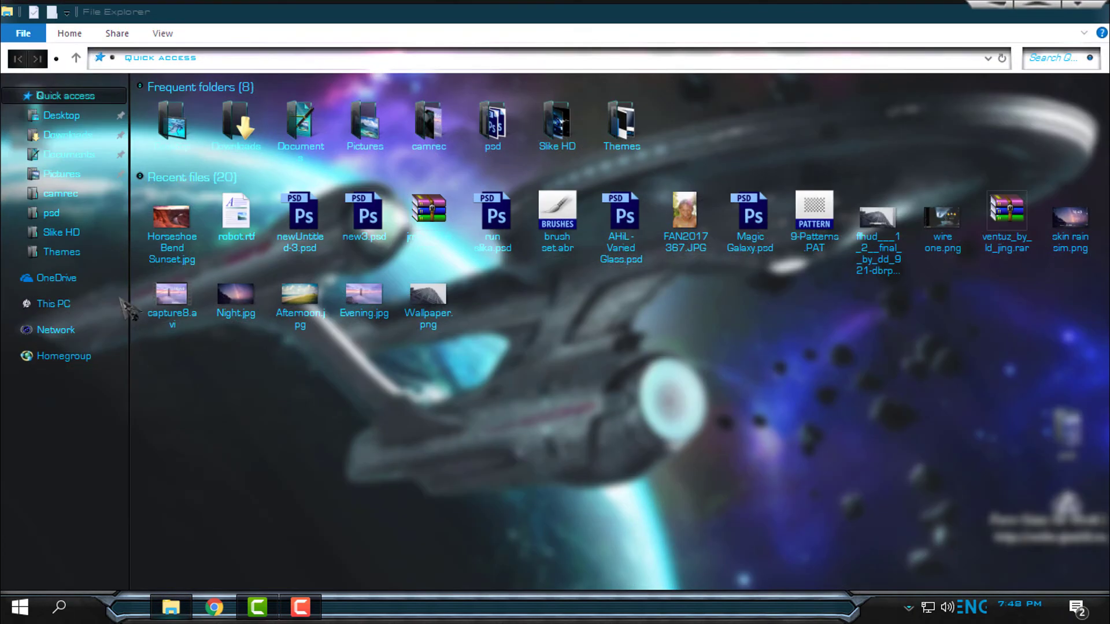
left_click(53, 303)
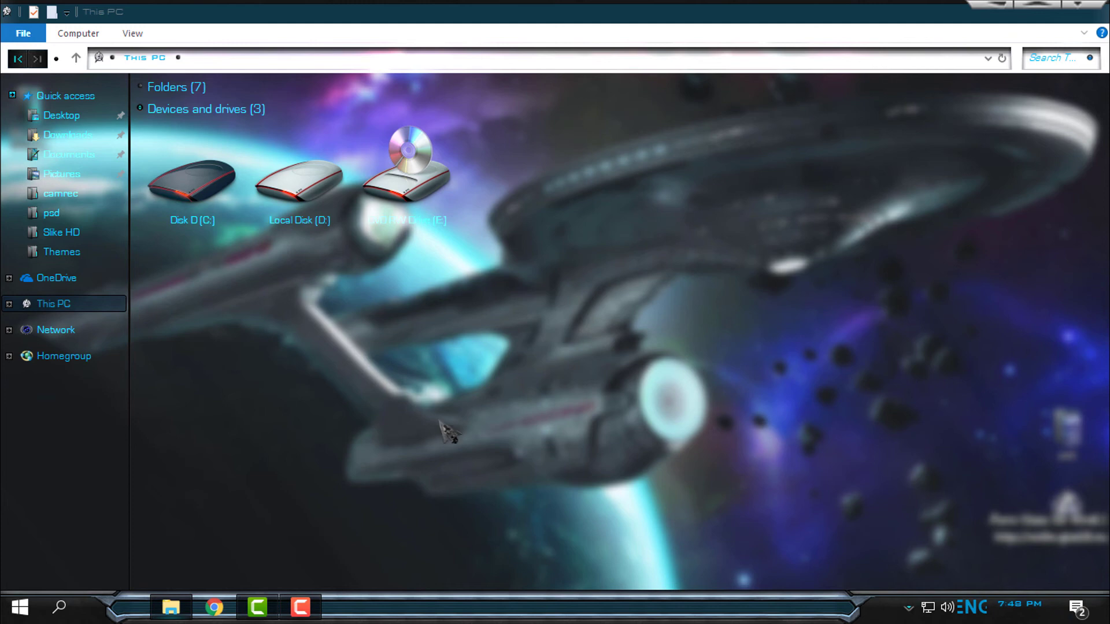
left_click(1079, 5)
right_click(346, 198)
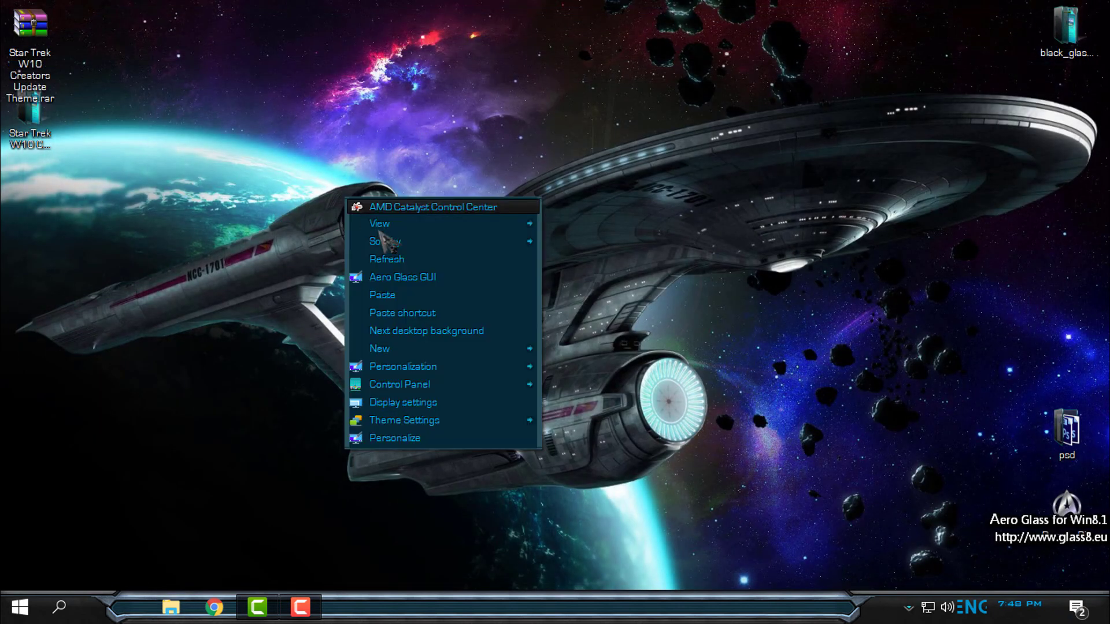
left_click(404, 264)
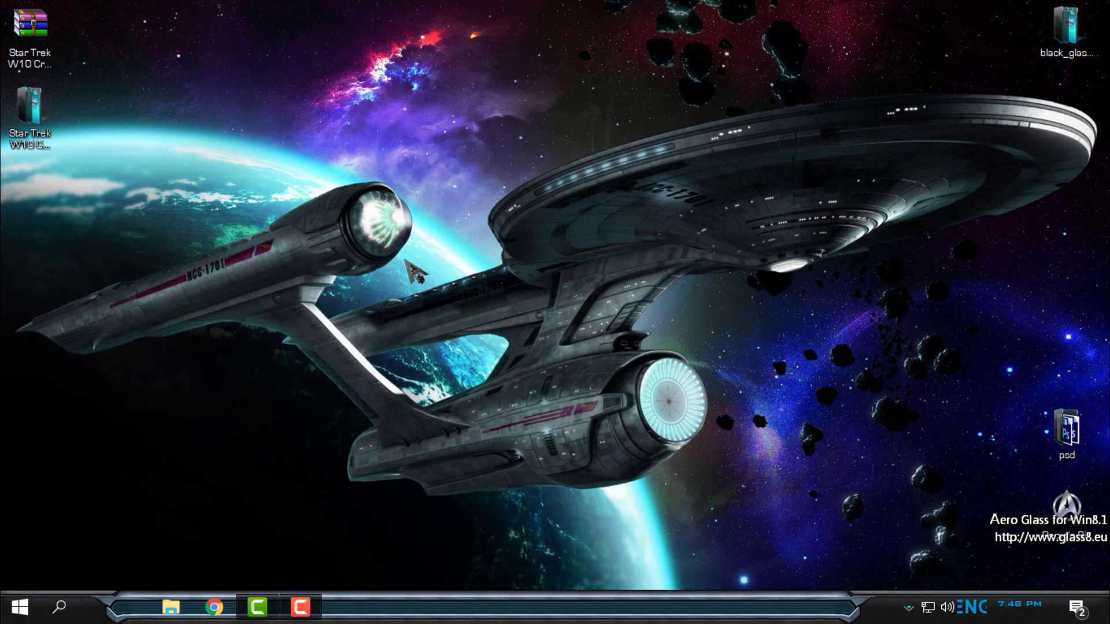
right_click(312, 144)
left_click(20, 607)
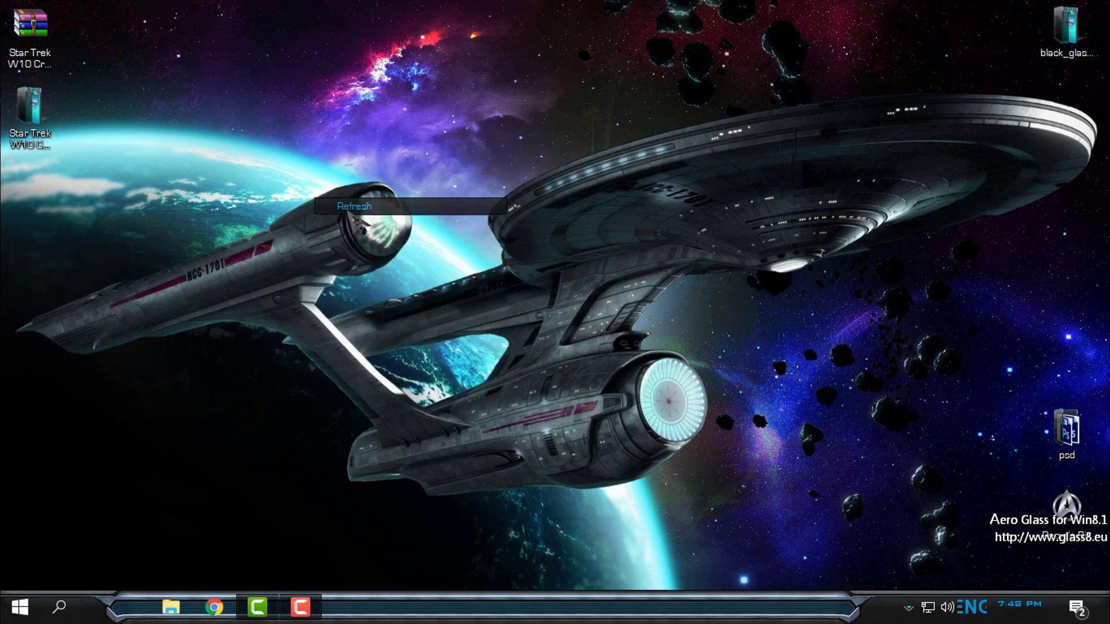
left_click(312, 406)
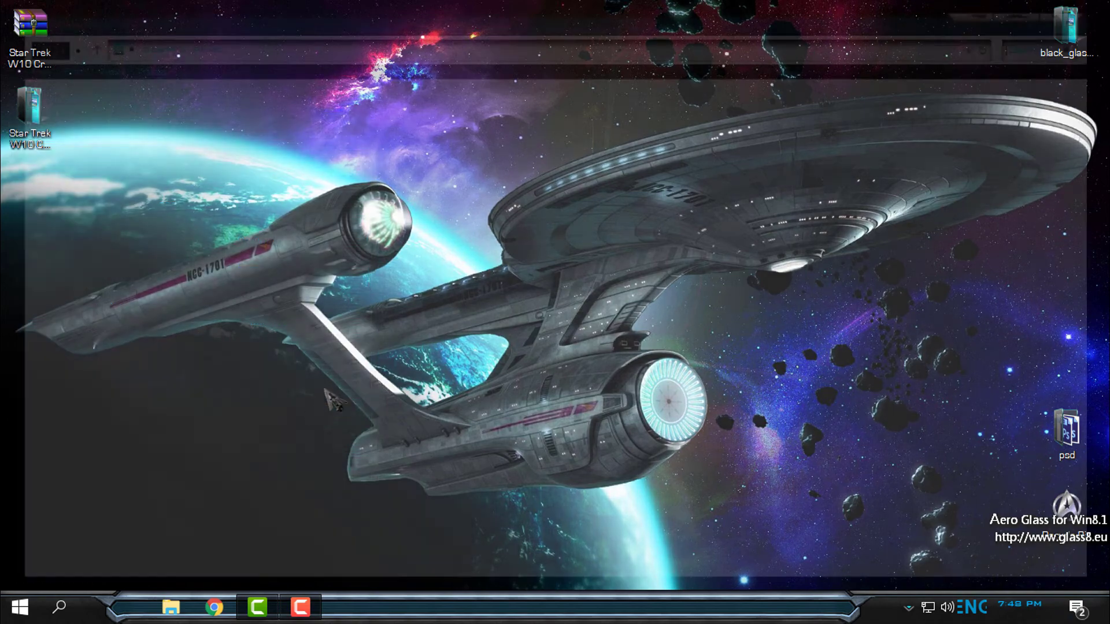
left_click_drag(563, 12, 543, 81)
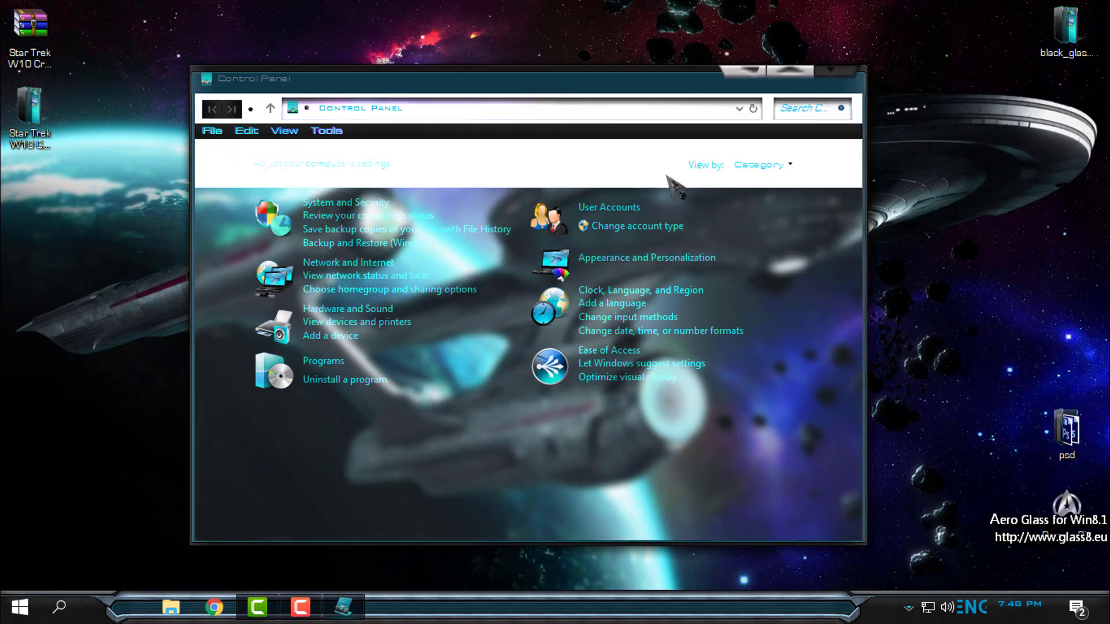
left_click(838, 70)
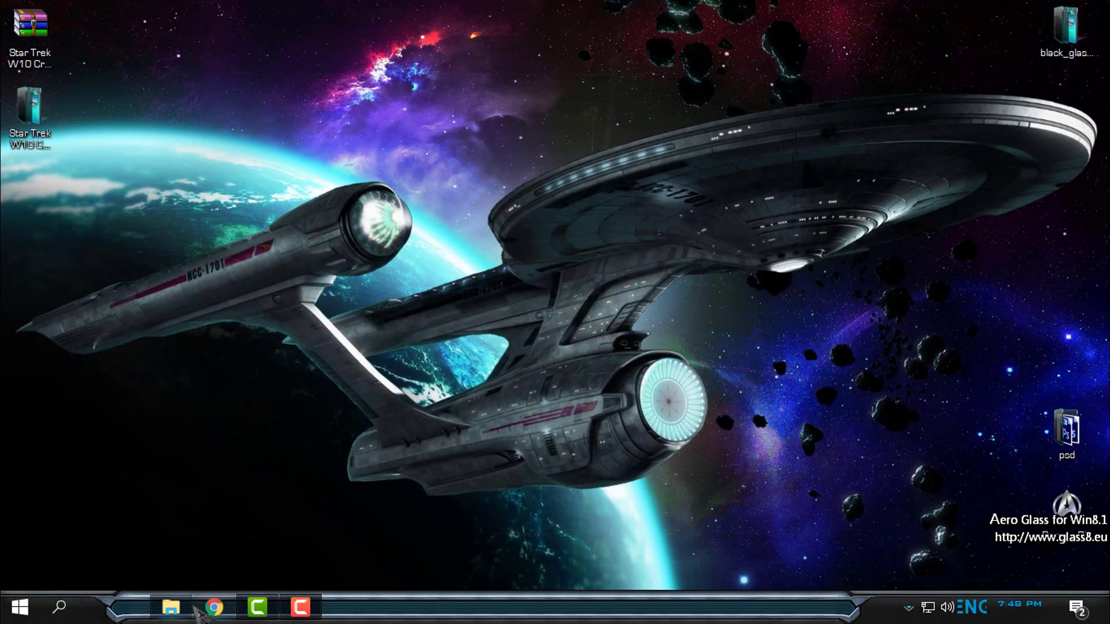
key("super+e")
left_click(174, 86)
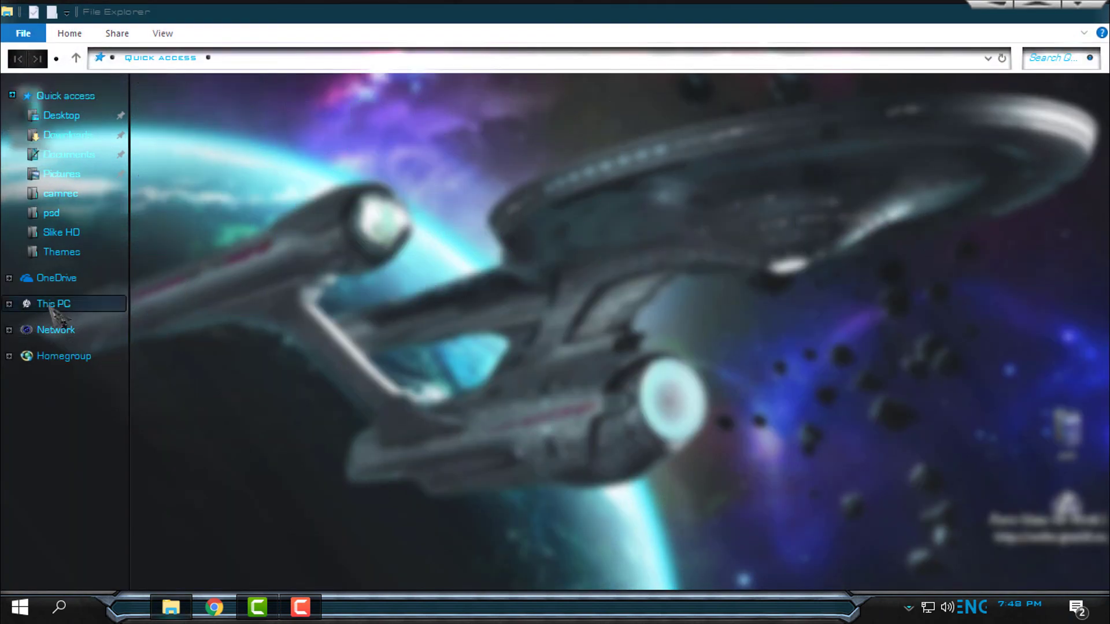
mouse_move(382, 11)
left_mouse_down()
mouse_move(726, 87)
mouse_move(758, 59)
left_mouse_up()
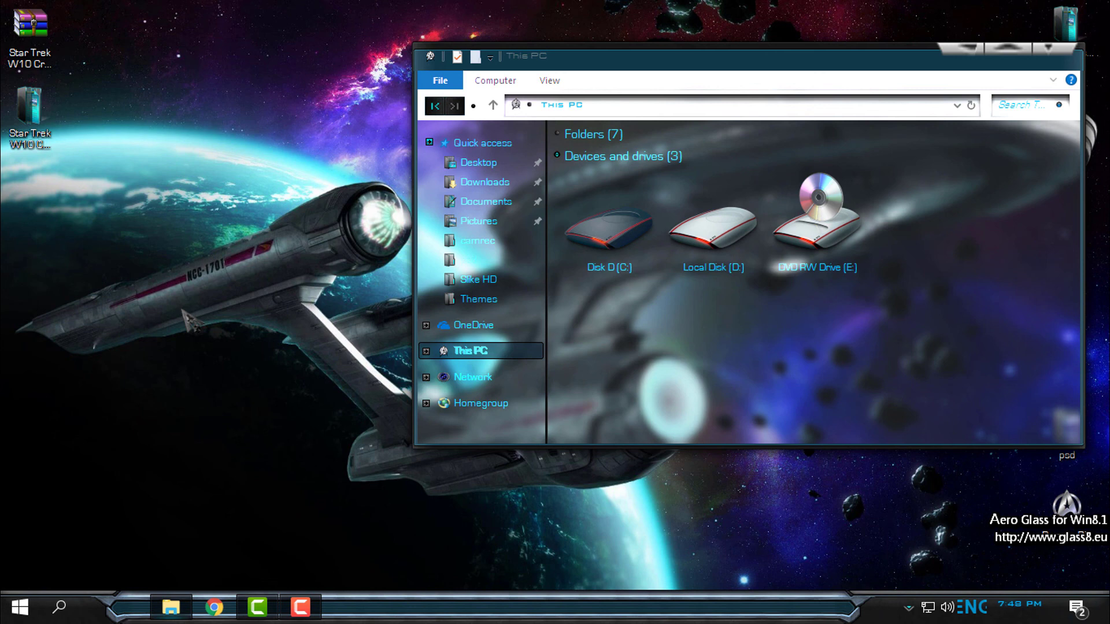
left_click(1048, 48)
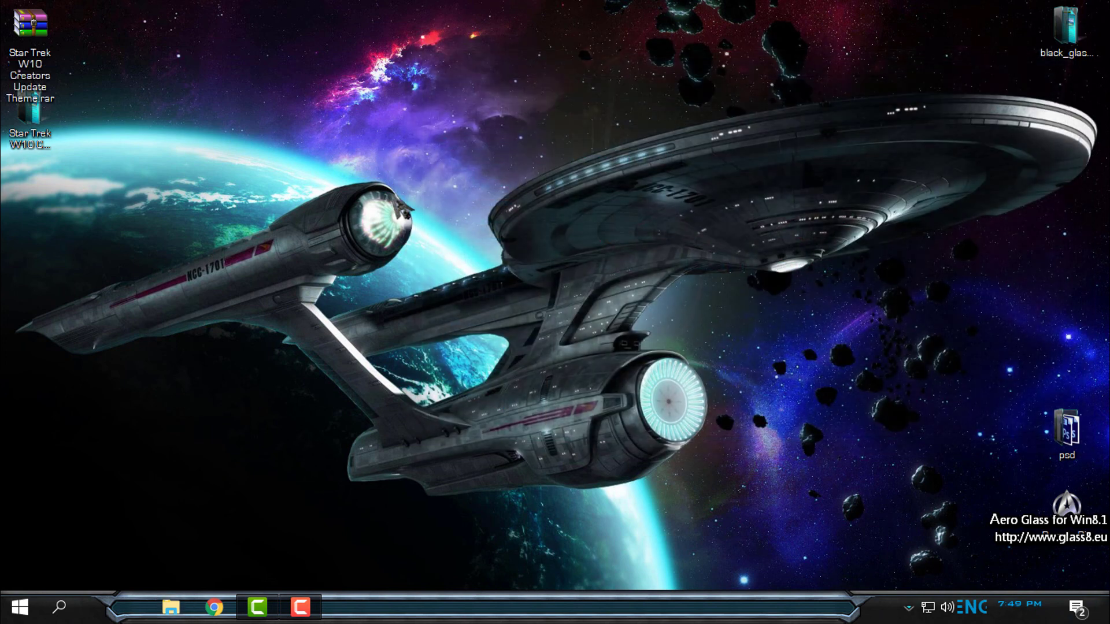